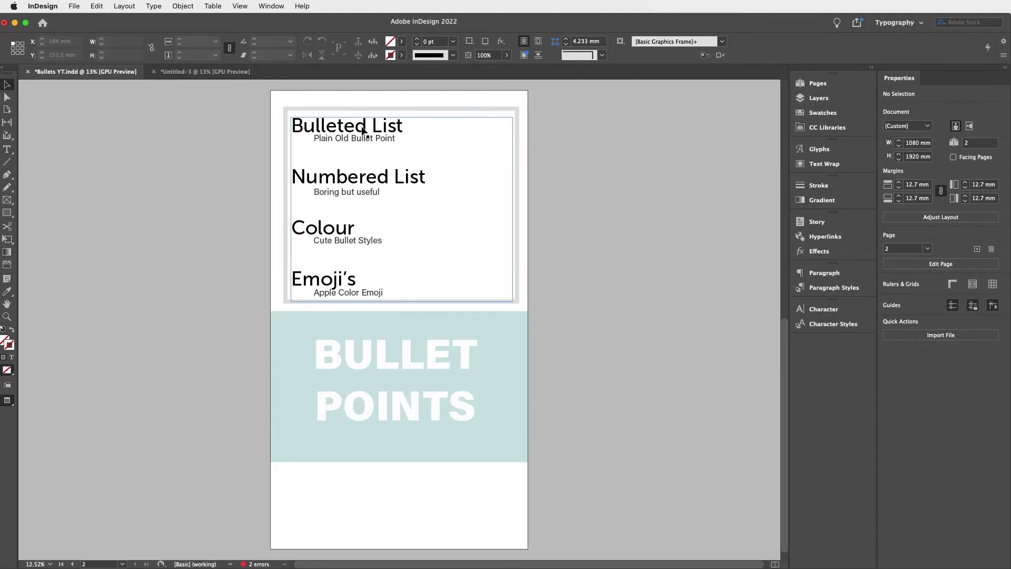
# Turn the Bulleted List heading into a bulleted item.
pyautogui.click(7, 149)
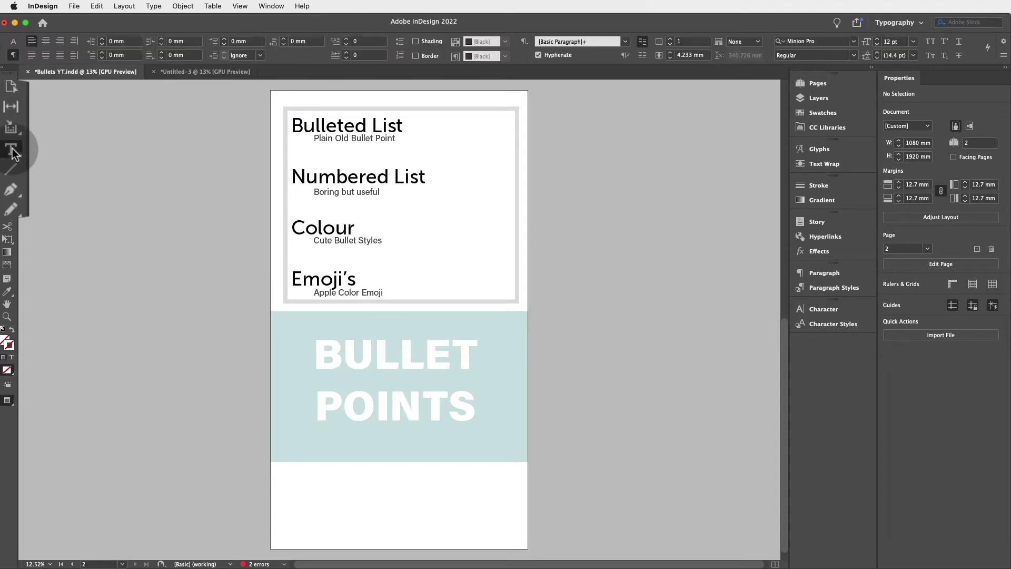
pyautogui.moveTo(415, 120); pyautogui.dragTo(289, 116)
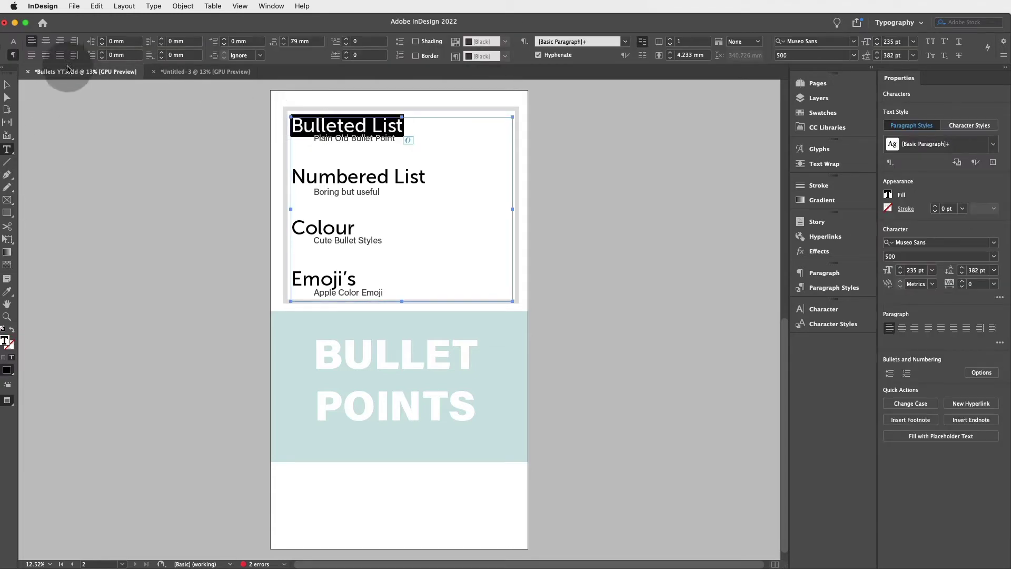
pyautogui.click(13, 55)
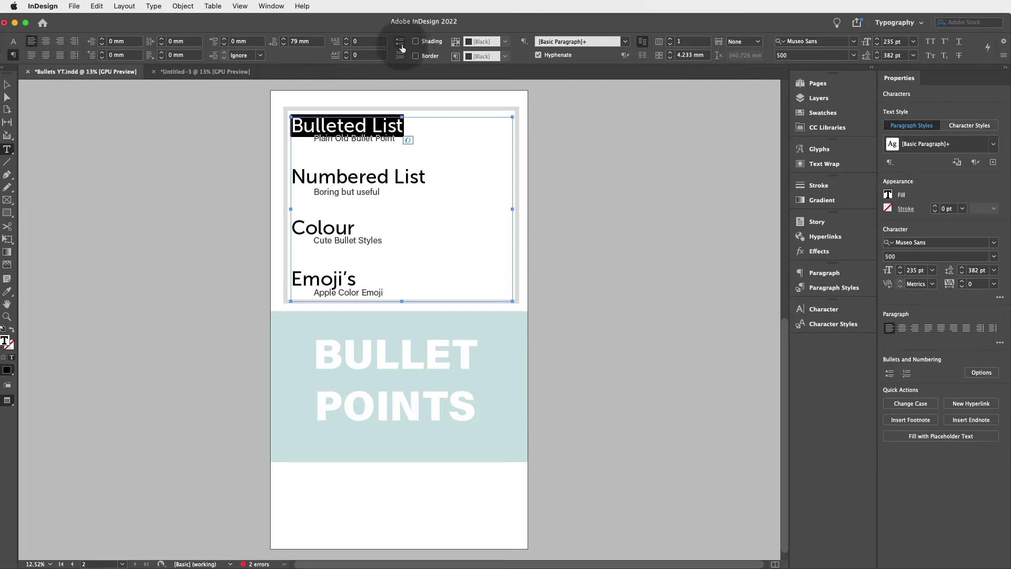
pyautogui.click(400, 73)
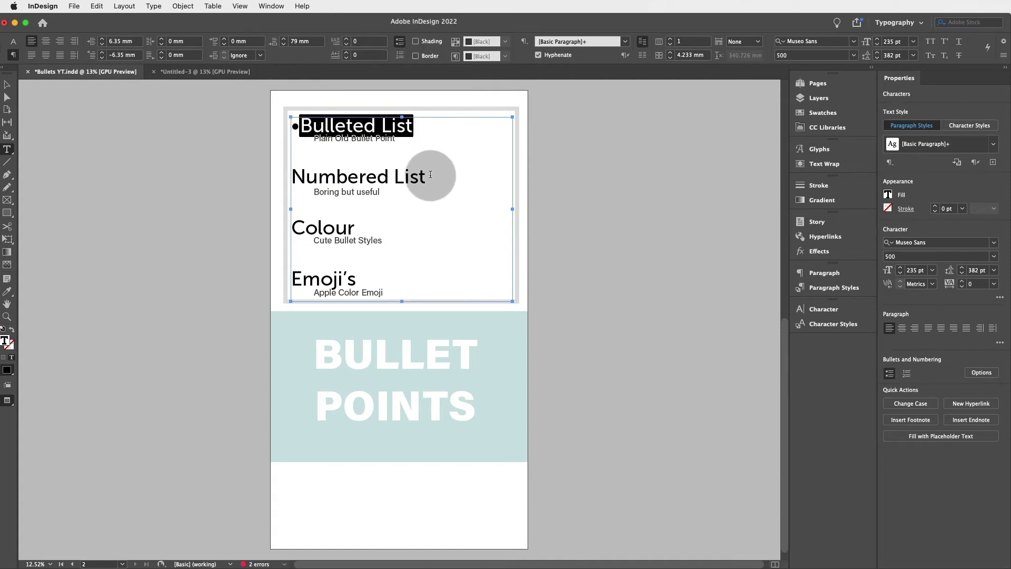
# Make the Numbered List heading a numbered item, 1.
pyautogui.moveTo(430, 175); pyautogui.dragTo(293, 177)
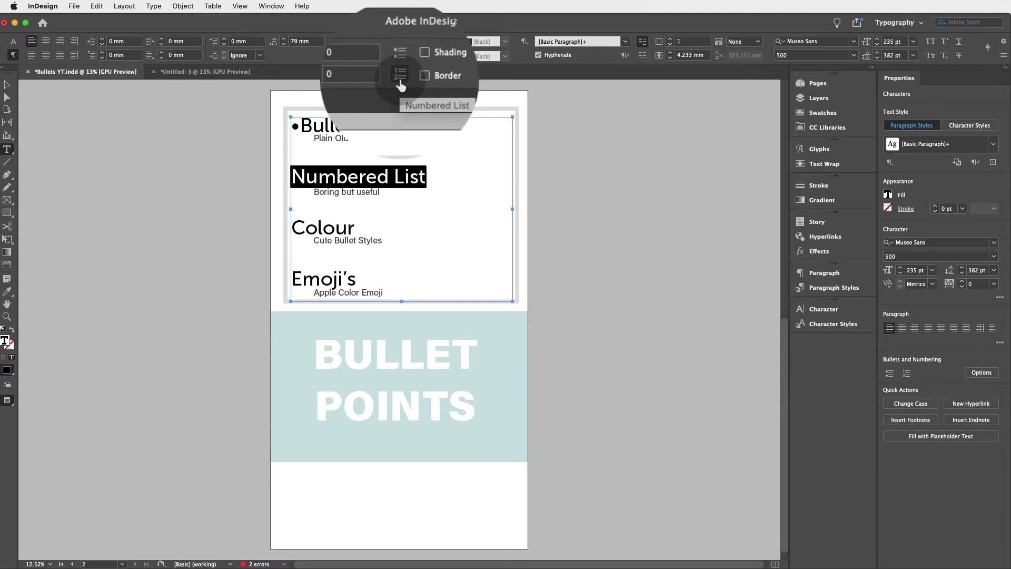
pyautogui.click(400, 83)
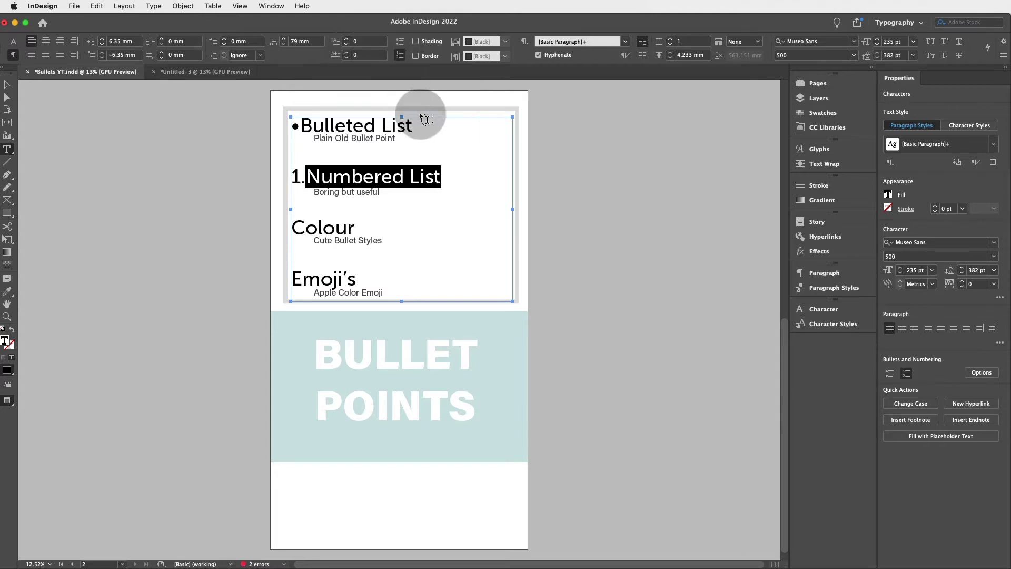
pyautogui.click(362, 226)
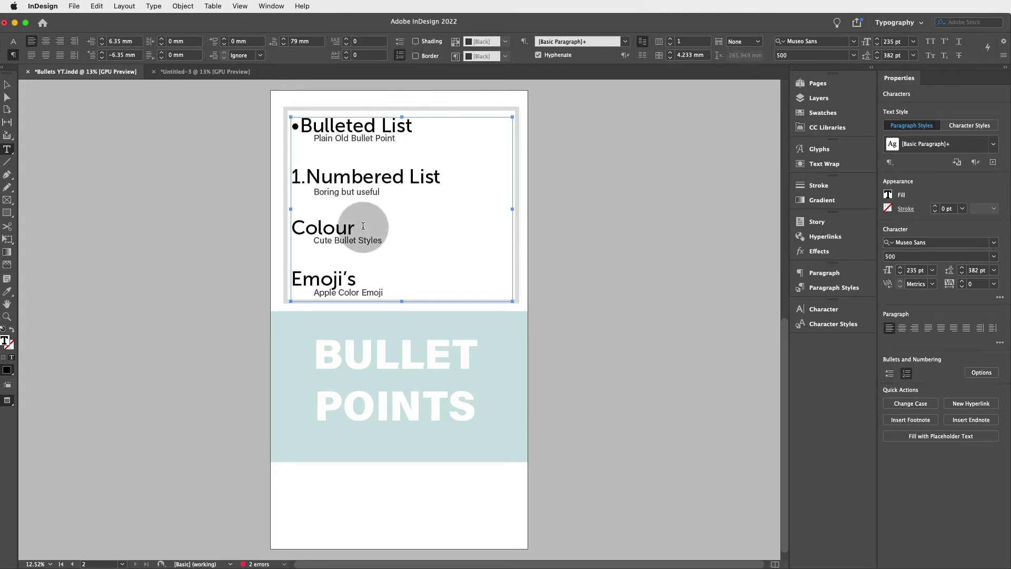
# Select the Colour heading and Alt-click Bulleted List to open Bullets and Numbering.
pyautogui.moveTo(362, 226); pyautogui.dragTo(259, 224)
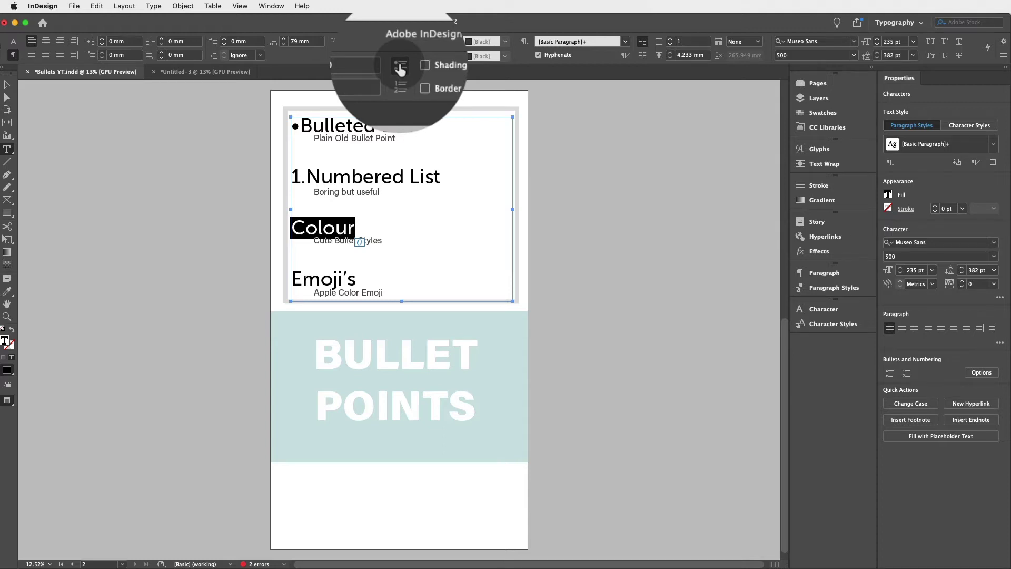
pyautogui.press('alt')
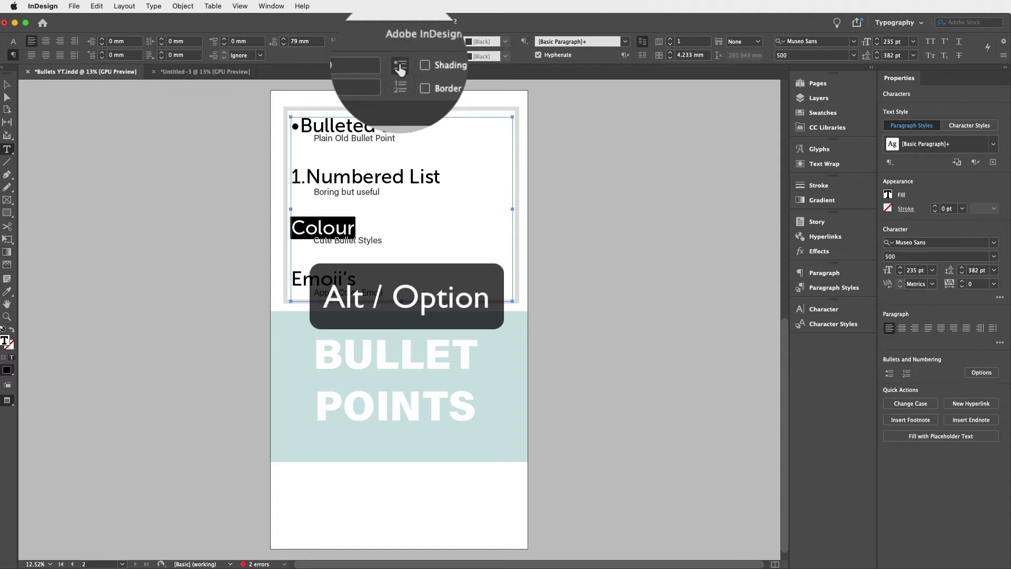
pyautogui.keyDown('alt'); pyautogui.click(400, 67); pyautogui.keyUp('alt')
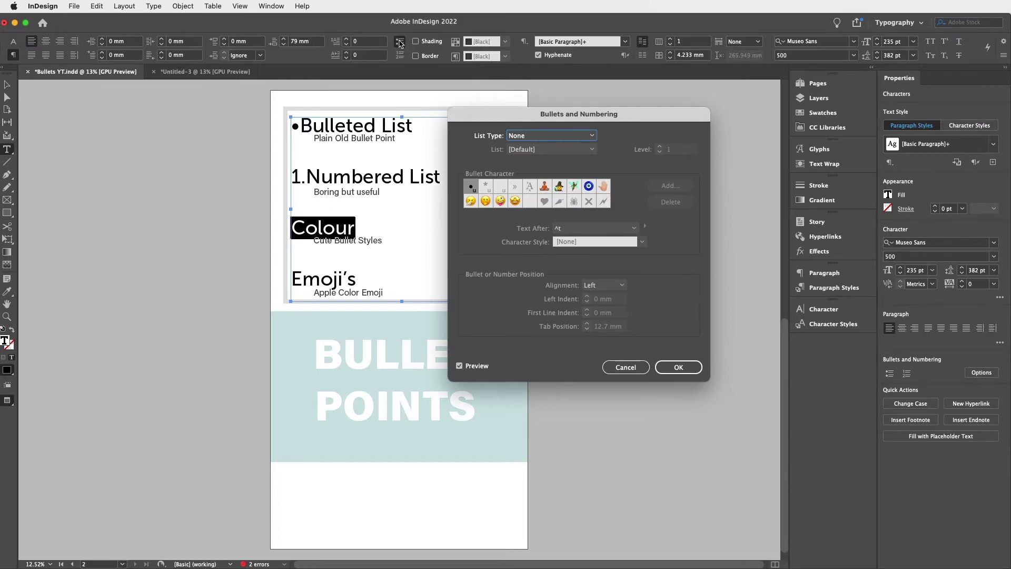
# Switch the Colour heading's list type to Numbers with 01, 02, 03… format.
pyautogui.click(534, 138)
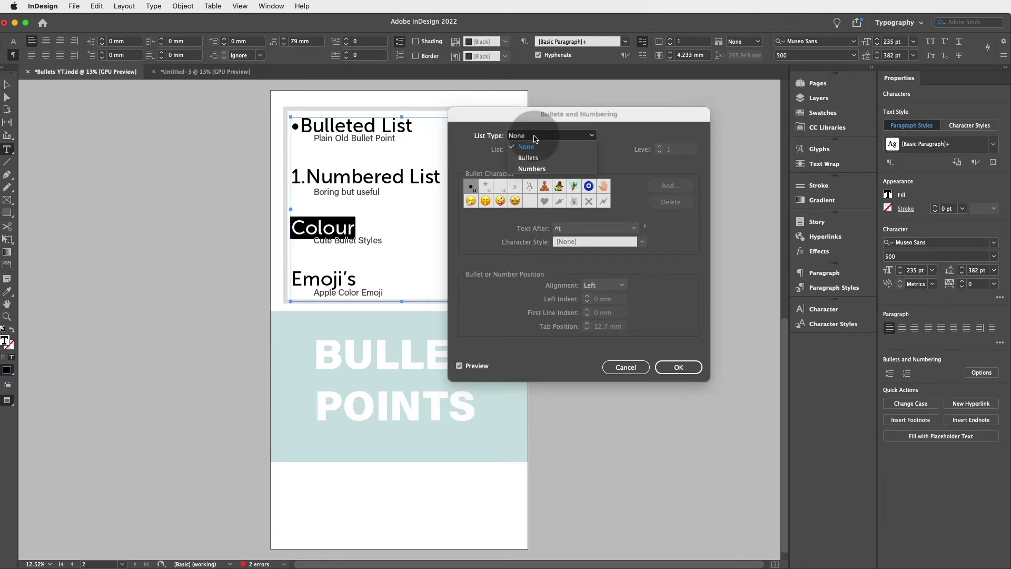
pyautogui.click(532, 156)
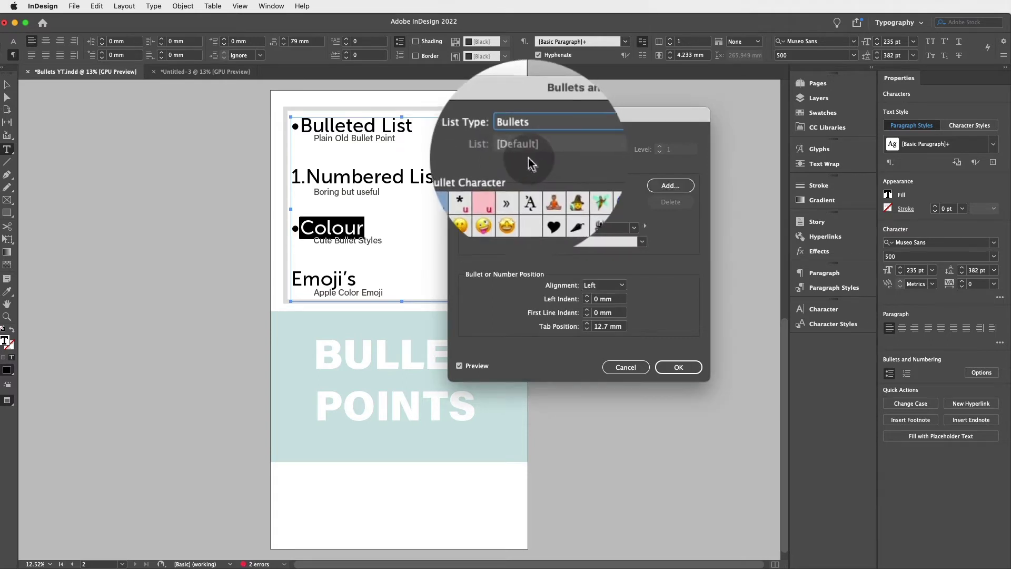
pyautogui.click(536, 136)
pyautogui.click(532, 165)
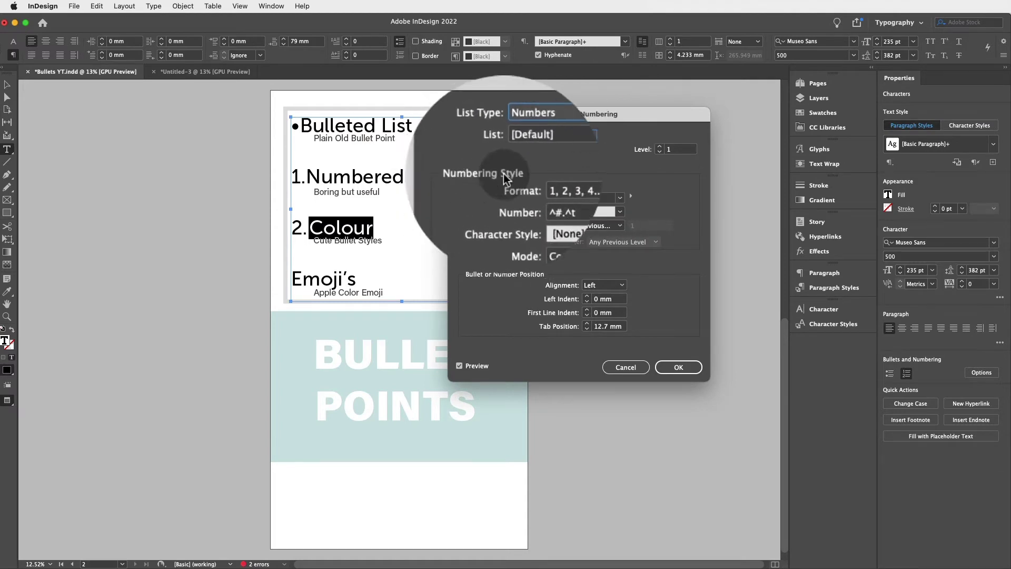
pyautogui.click(562, 187)
pyautogui.click(558, 216)
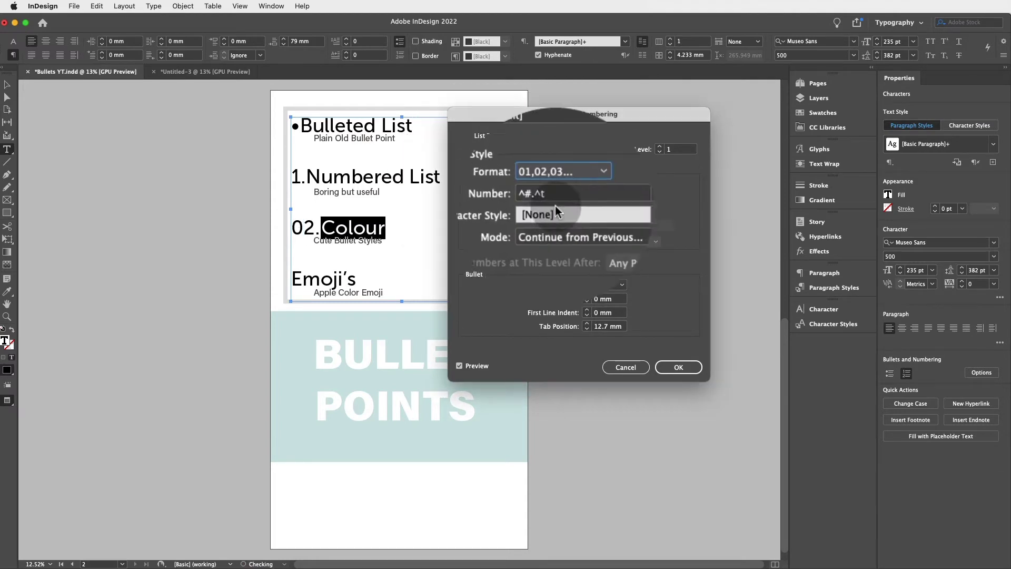
# Try I, II, III… numbering, then set the list type back to Bullets.
pyautogui.click(561, 187)
pyautogui.click(561, 229)
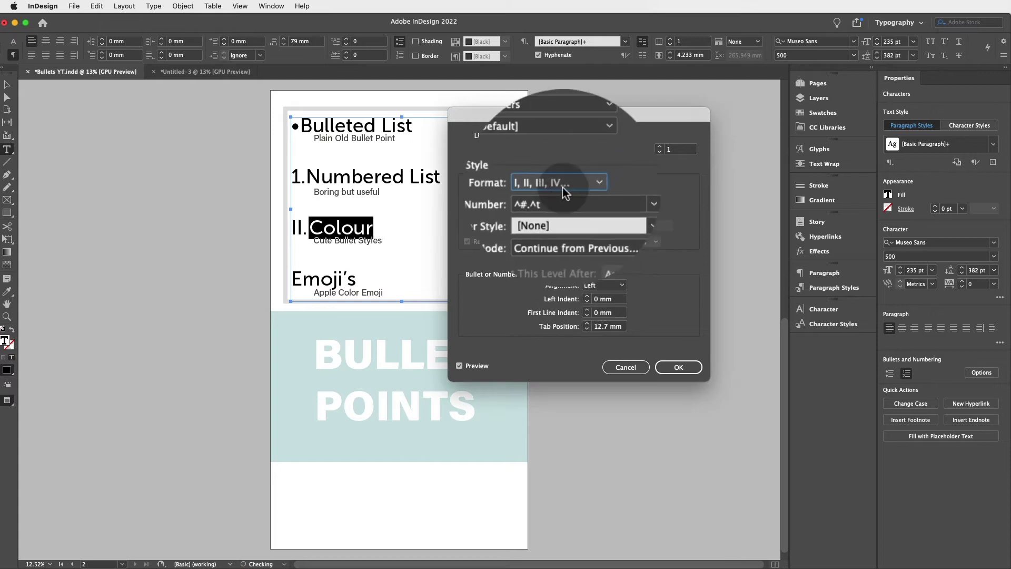
pyautogui.click(559, 187)
pyautogui.click(558, 195)
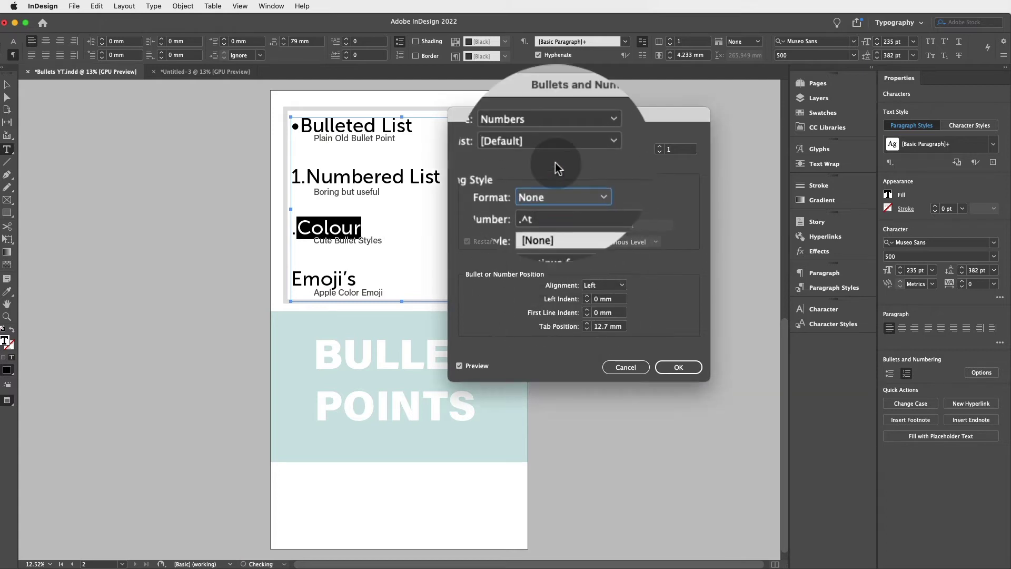
pyautogui.click(545, 136)
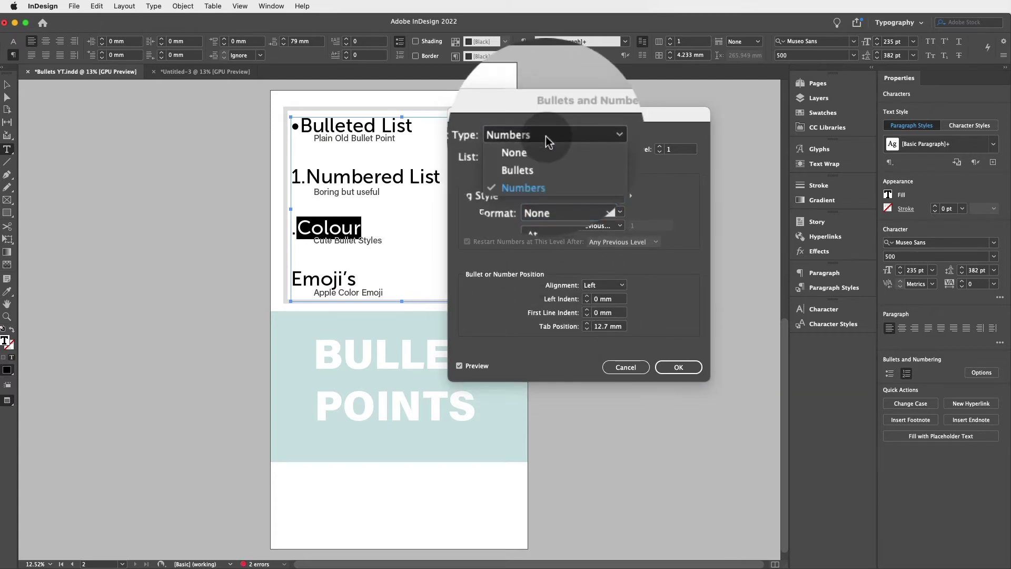
pyautogui.click(545, 158)
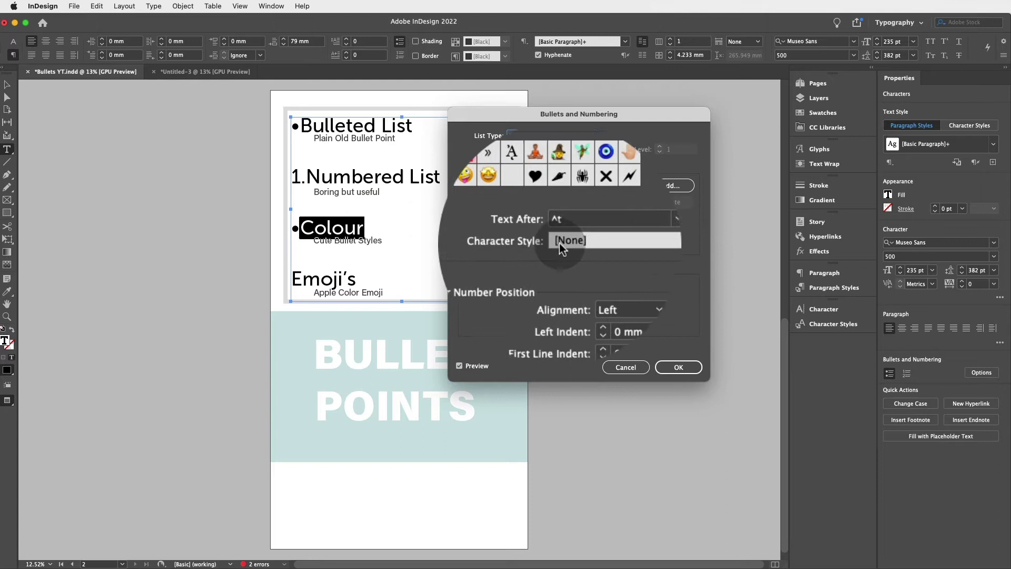
# Create Character Style 2 for the bullet with colour C=0 M=100 Y=0 K=0.
pyautogui.click(643, 243)
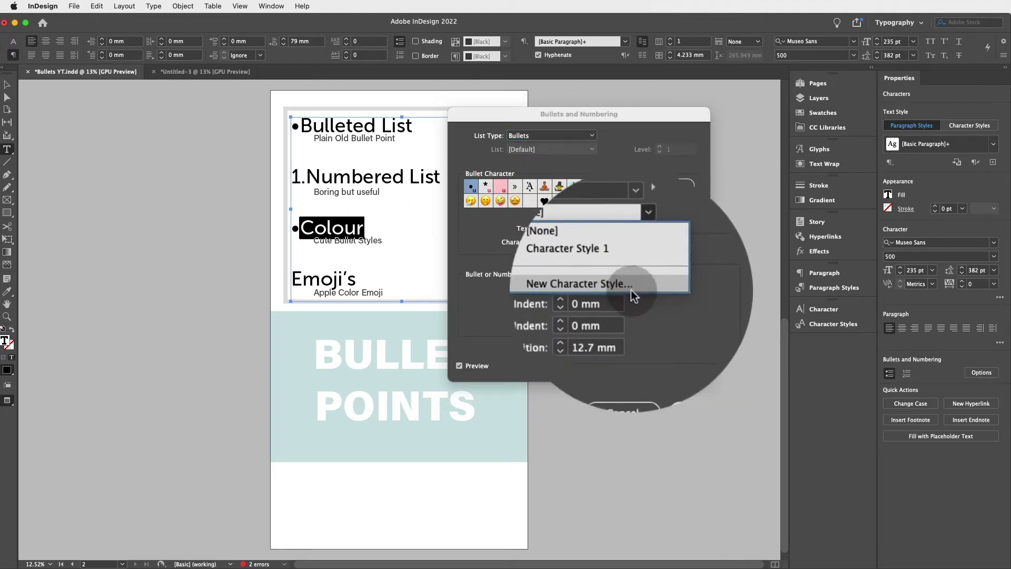
pyautogui.click(631, 287)
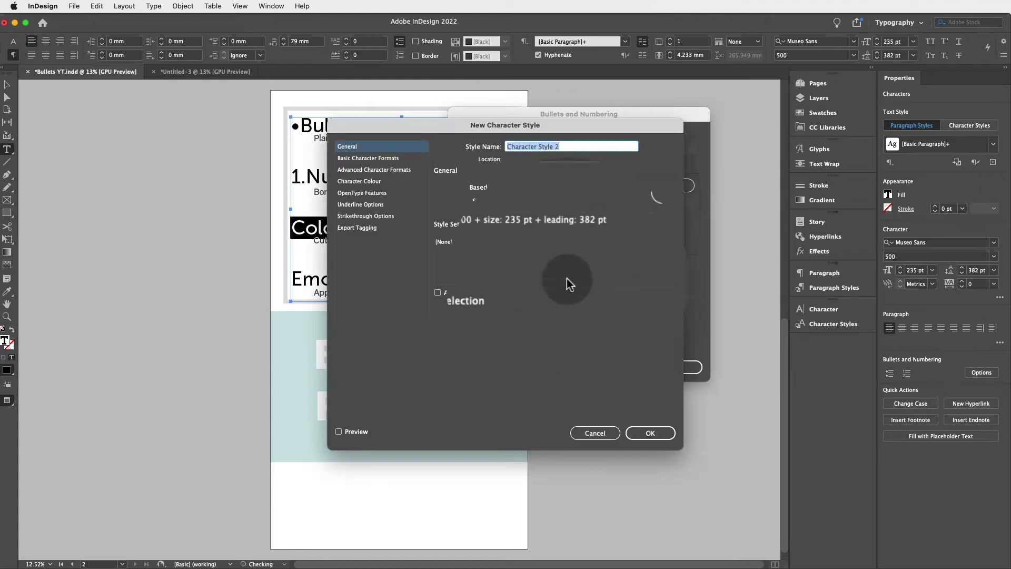
pyautogui.click(352, 181)
pyautogui.moveTo(379, 125); pyautogui.dragTo(445, 127)
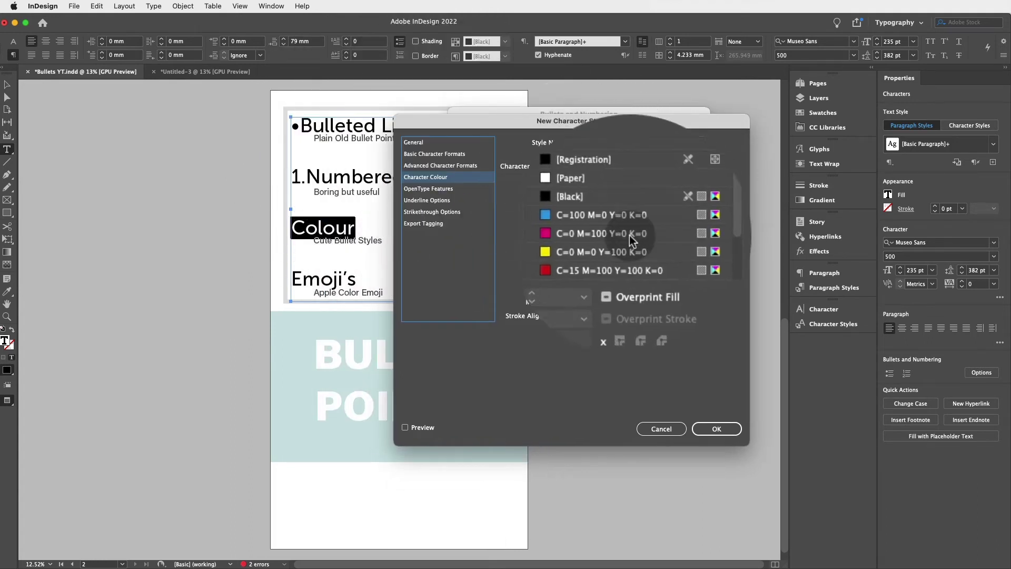
pyautogui.click(630, 235)
pyautogui.press('Down')
pyautogui.press('Down')
pyautogui.press('Down')
pyautogui.press('Down')
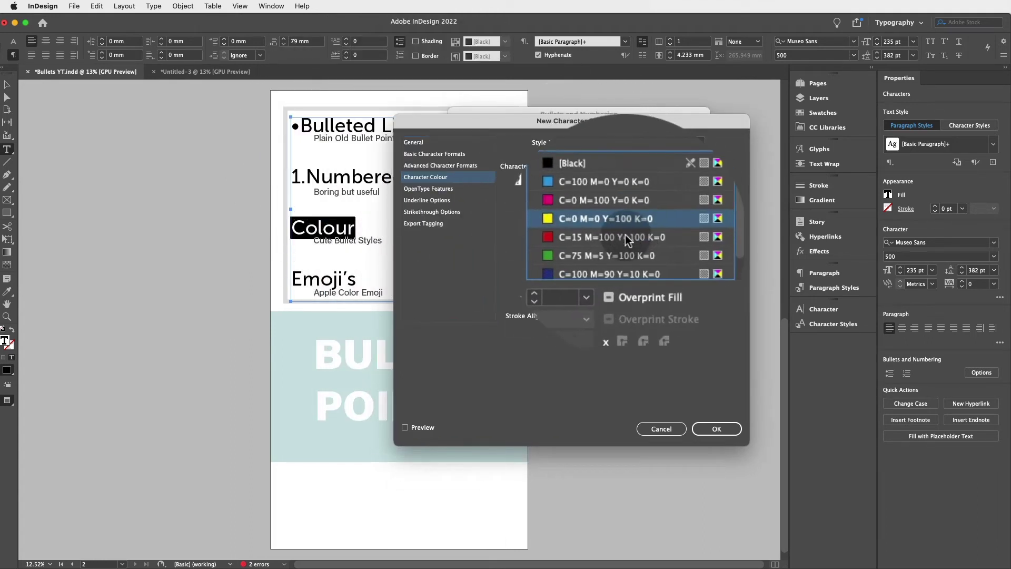
pyautogui.click(611, 226)
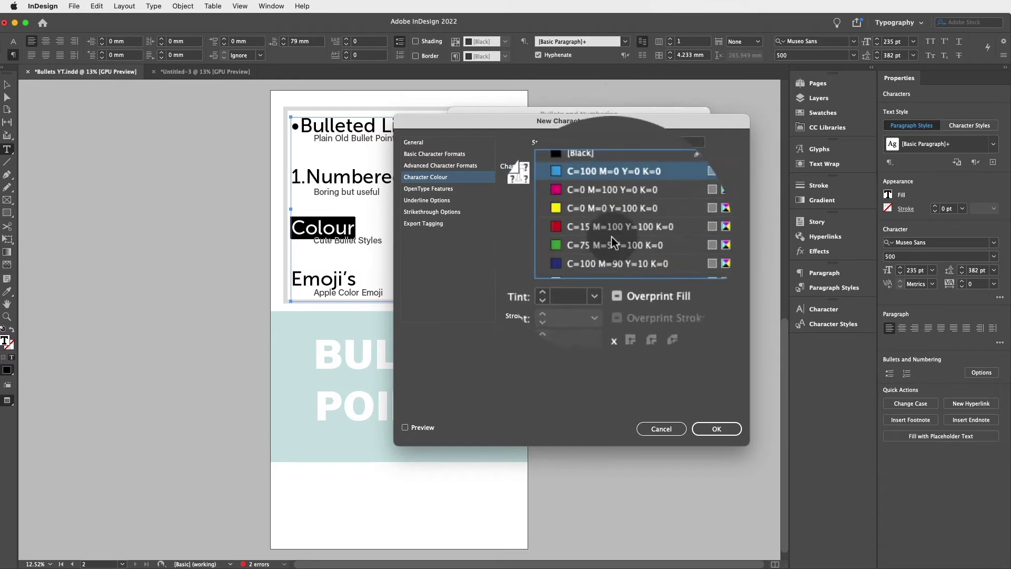
pyautogui.press('Down')
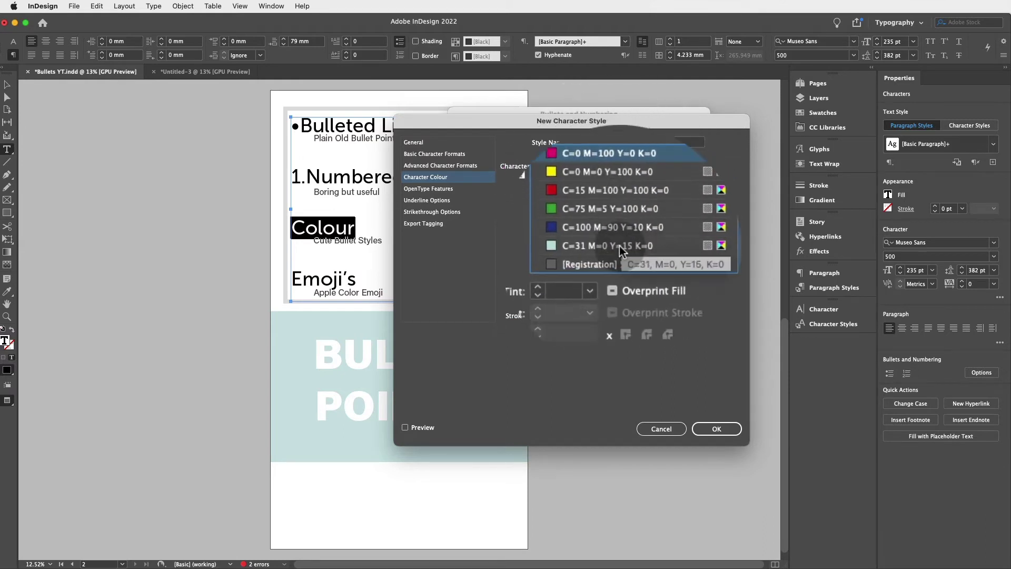
pyautogui.scroll(1, 599, 234)
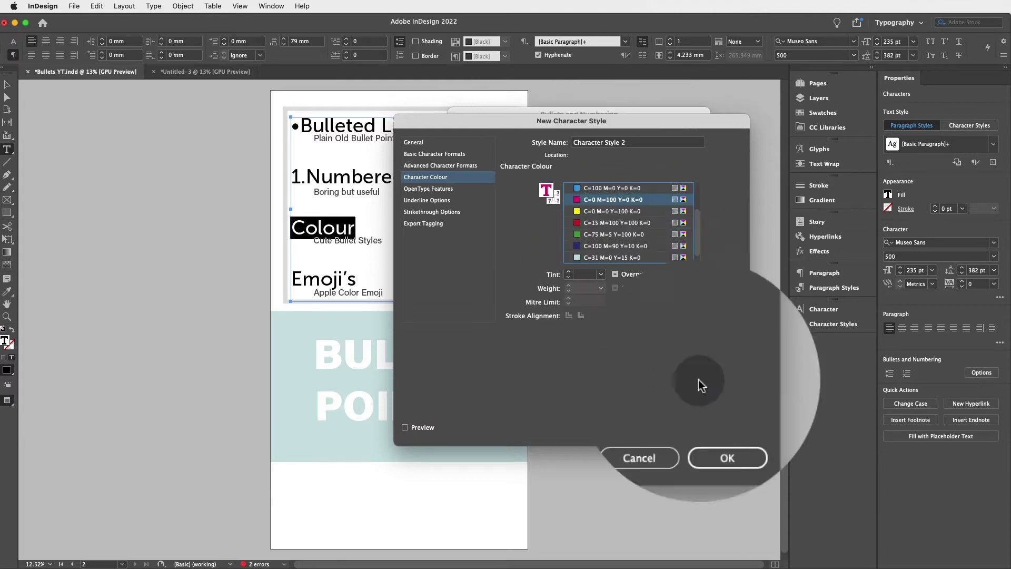
pyautogui.click(704, 429)
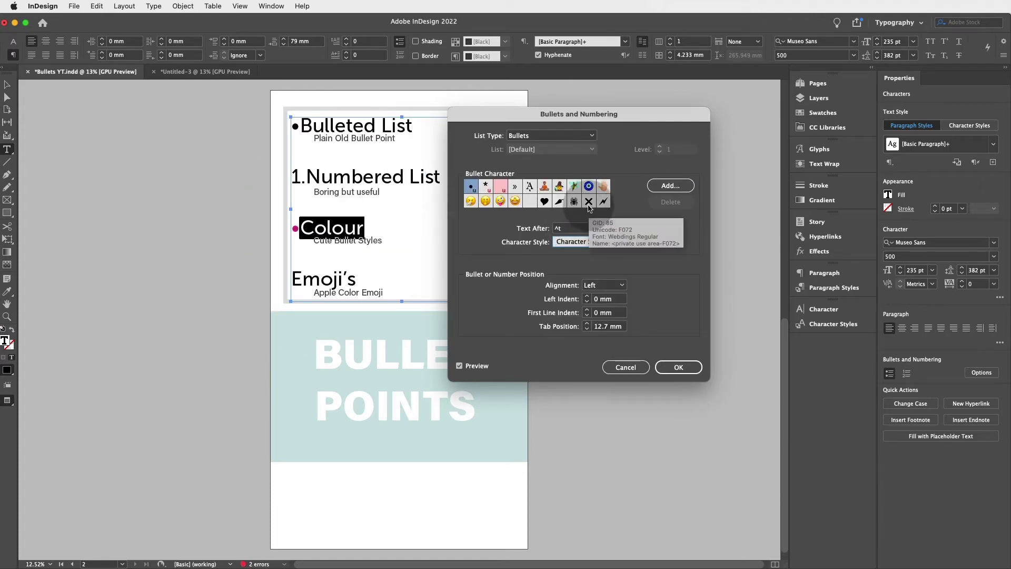
# Open Add Bullets and set its font family to Alternate Gothic ATF Light.
pyautogui.click(673, 183)
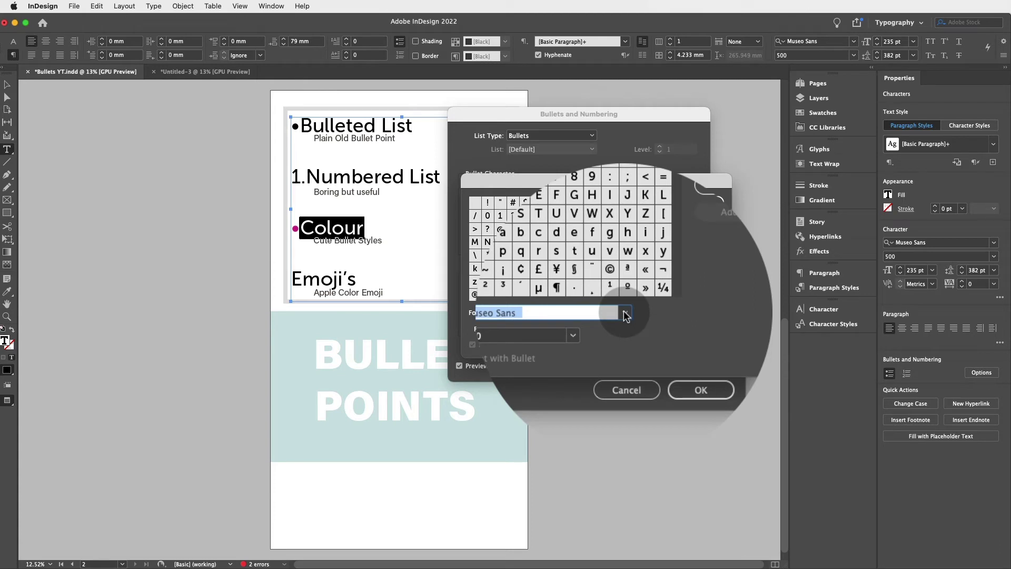
pyautogui.click(626, 314)
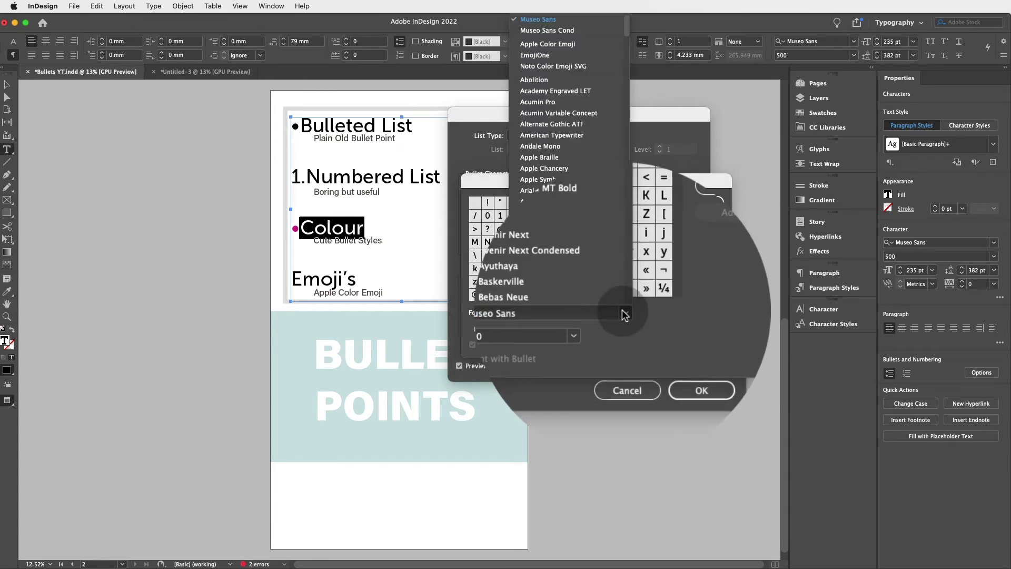
pyautogui.click(577, 154)
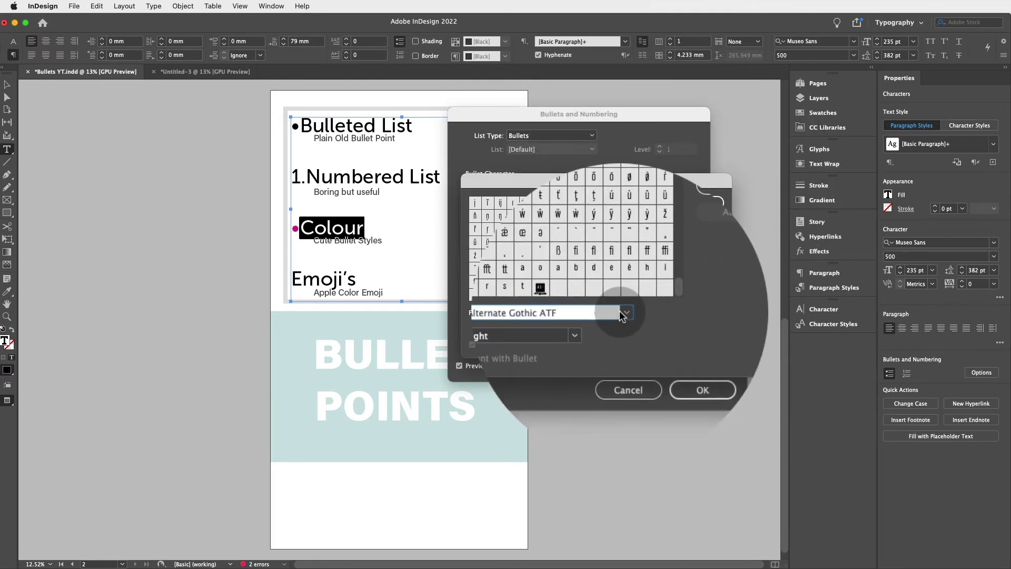
pyautogui.click(624, 314)
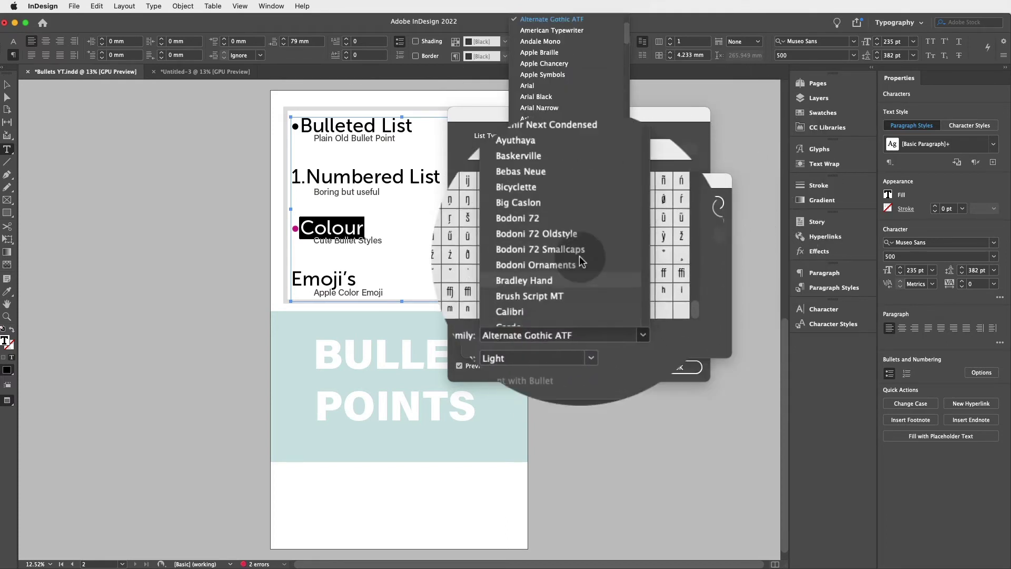
pyautogui.scroll(-15, 581, 204)
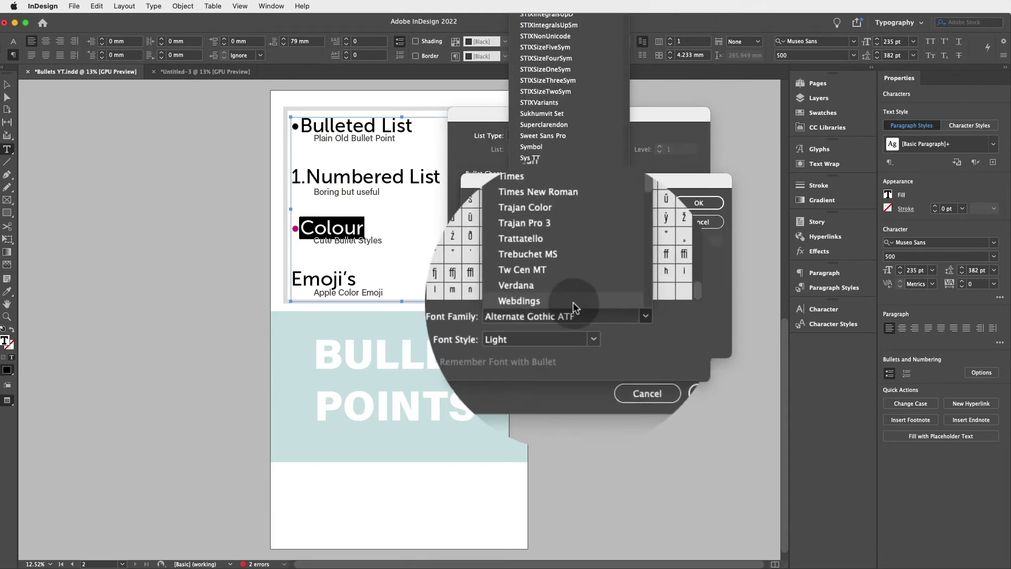
# Add a Webdings glyph to the available bullet characters.
pyautogui.click(573, 302)
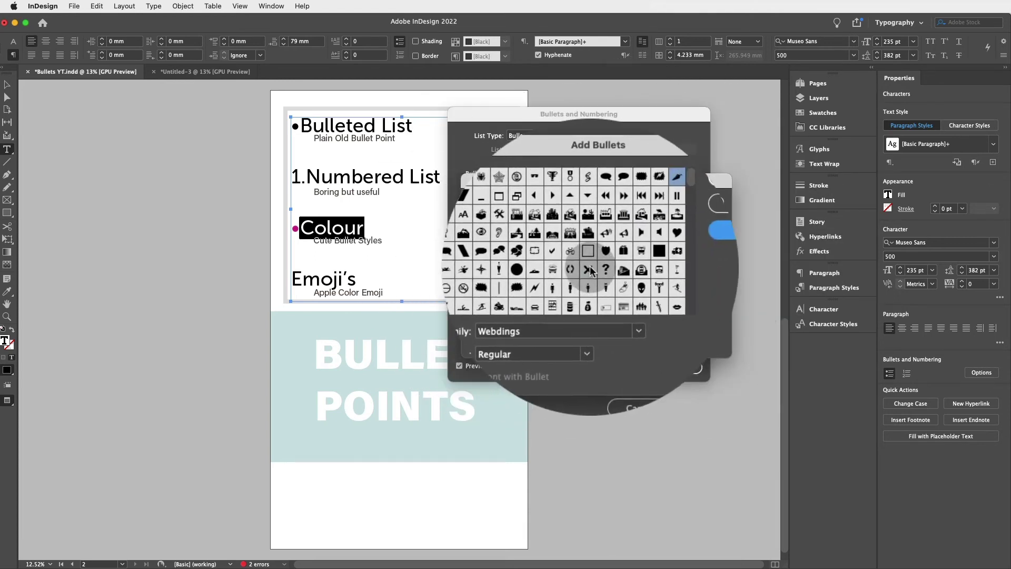
pyautogui.click(704, 238)
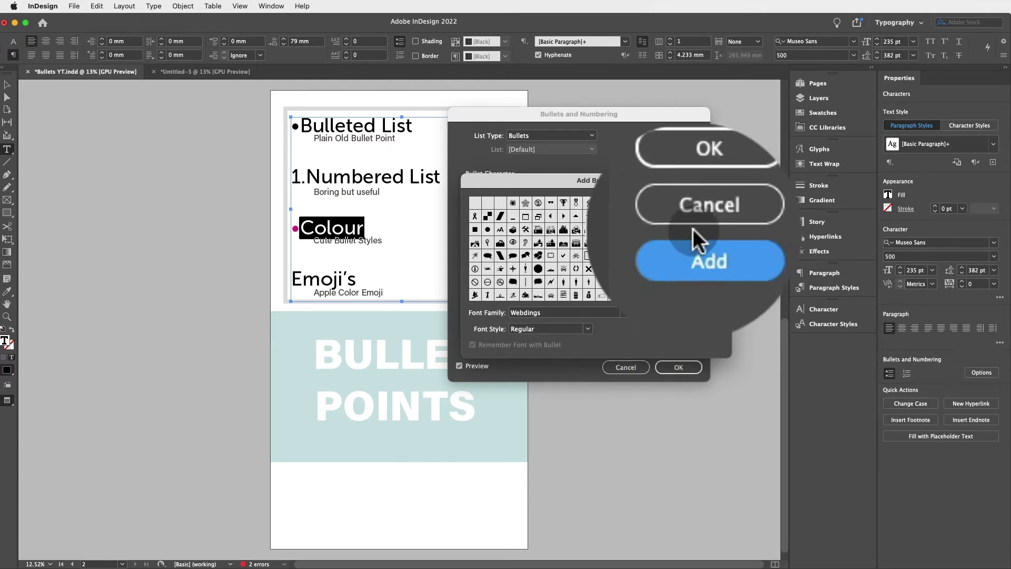
pyautogui.click(698, 203)
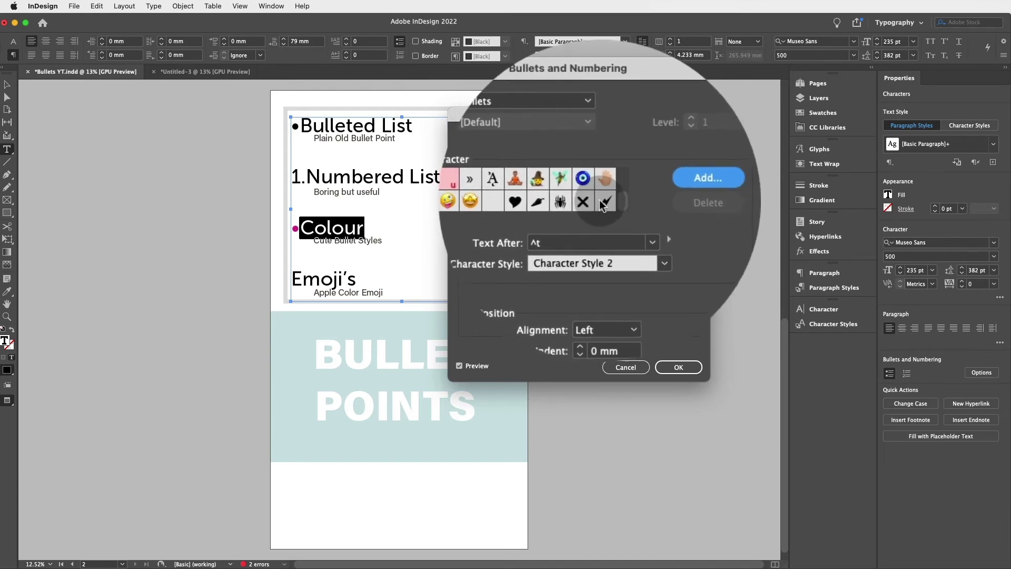
# Try the lightning bolt and heart glyphs, then pick the spider as the Colour bullet.
pyautogui.click(609, 200)
pyautogui.click(569, 186)
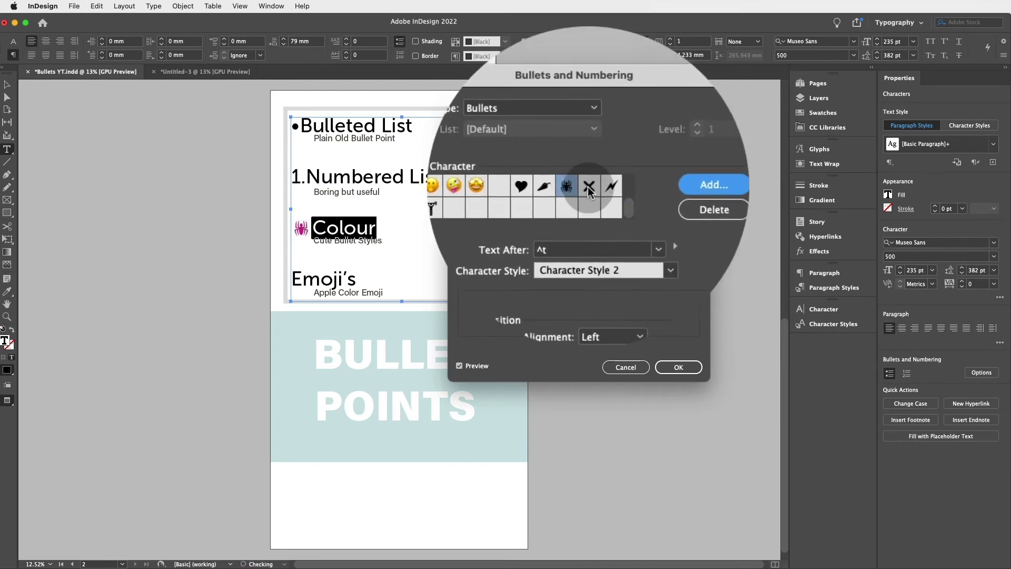
pyautogui.click(606, 187)
pyautogui.click(551, 189)
pyautogui.click(574, 185)
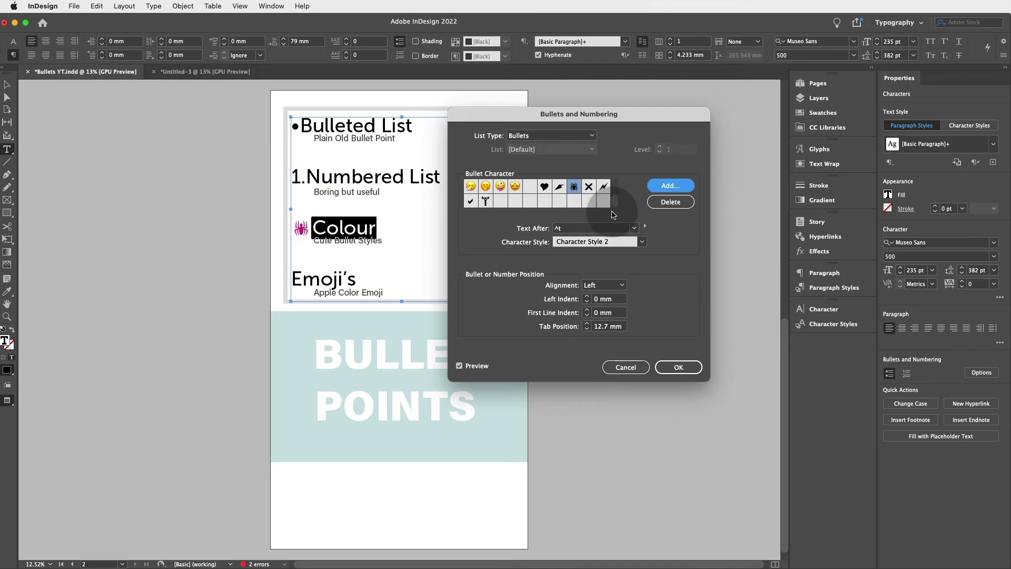
# Apply the spider bullet, then open Bullets and Numbering for the Emoji's heading.
pyautogui.click(678, 365)
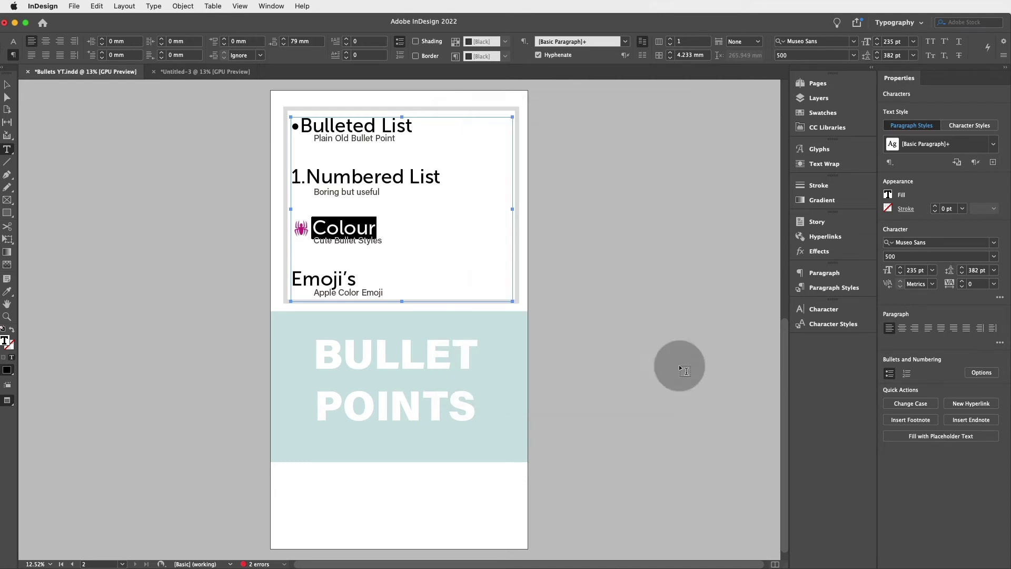
pyautogui.click(356, 279)
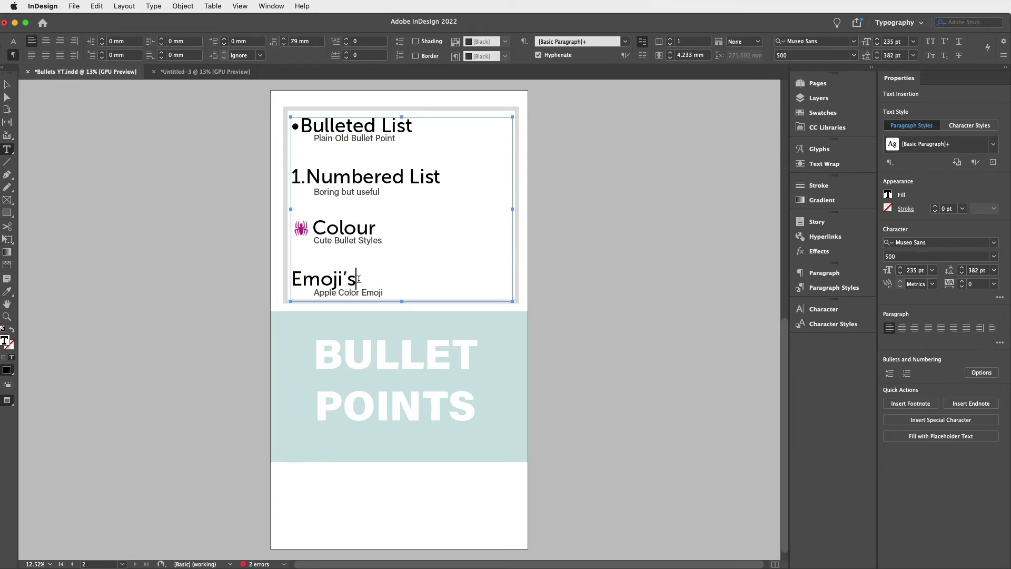
pyautogui.moveTo(358, 279); pyautogui.dragTo(291, 279)
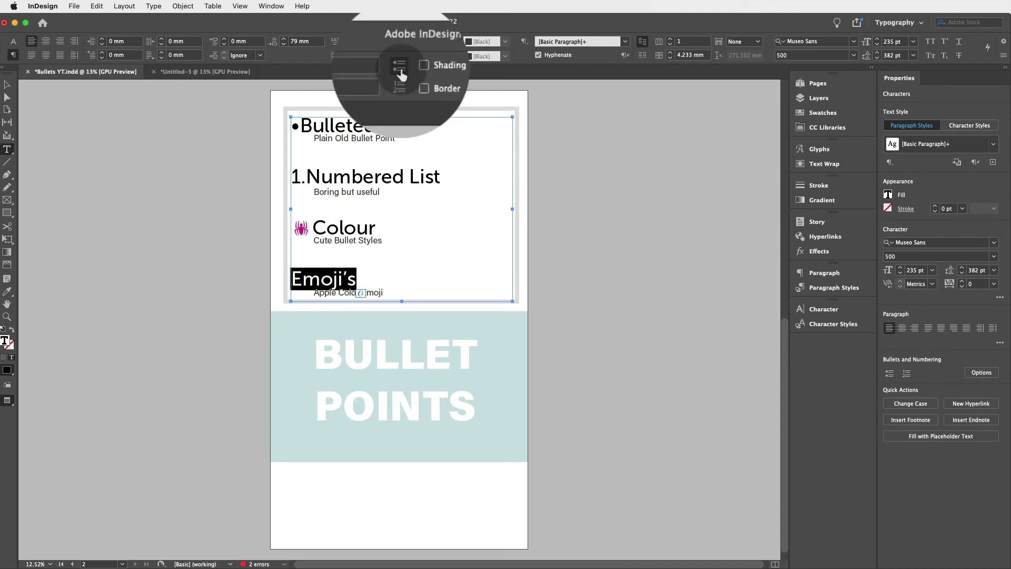
pyautogui.press('alt')
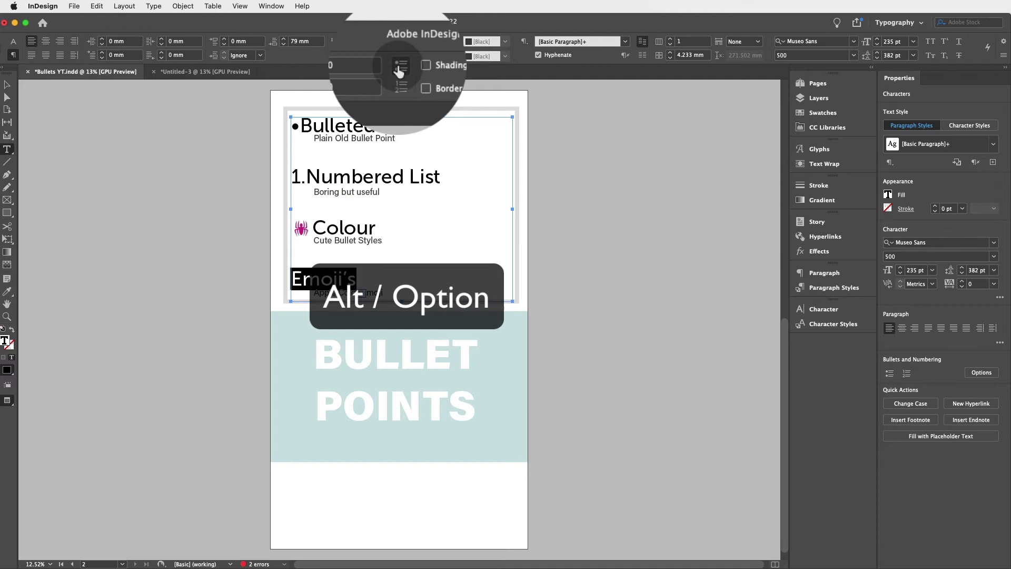
pyautogui.keyDown('alt'); pyautogui.click(399, 42); pyautogui.keyUp('alt')
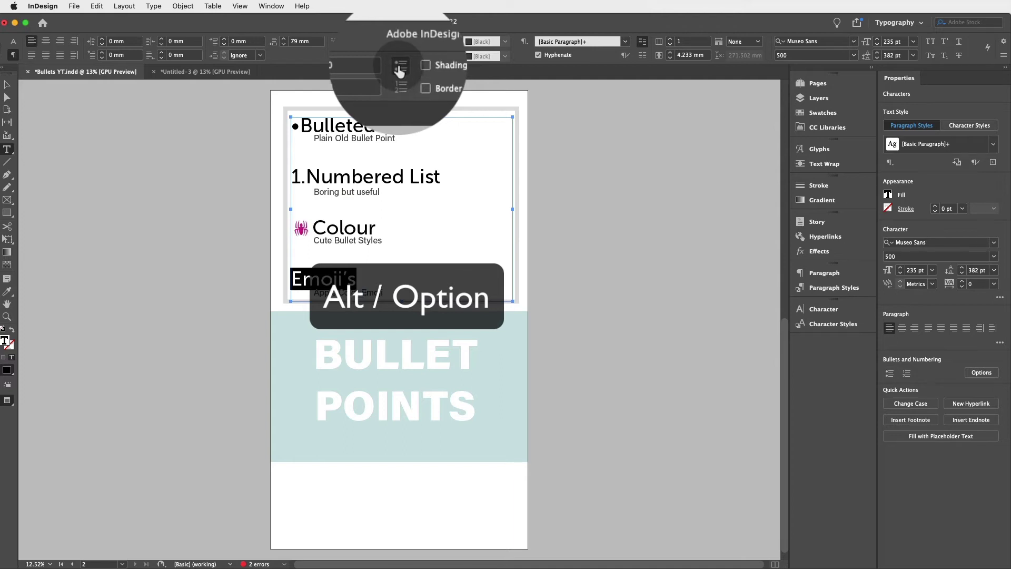
pyautogui.click(551, 136)
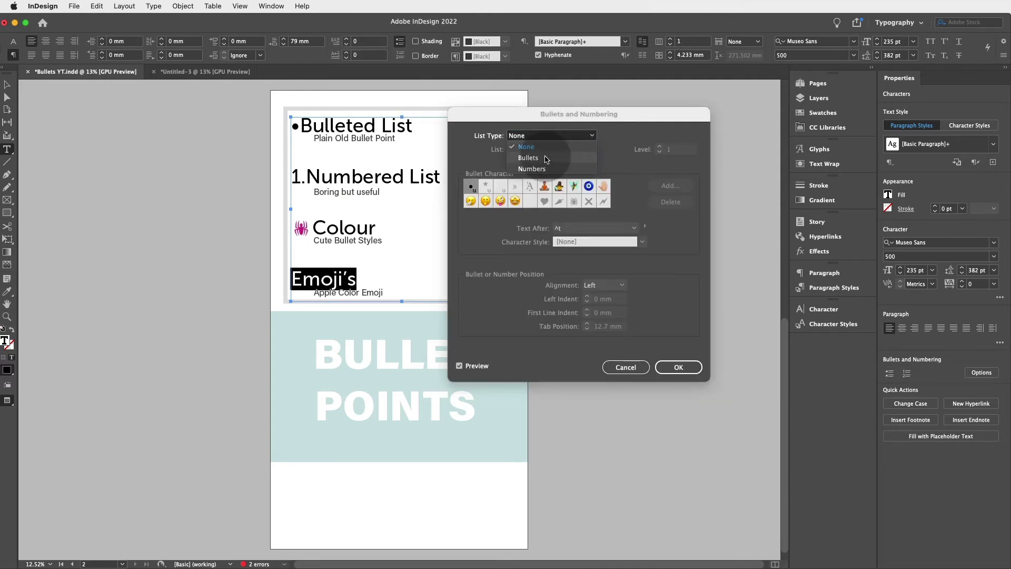
# Give the Emoji's heading a bullet and switch the Add Bullets font to Apple Color Emoji.
pyautogui.click(546, 158)
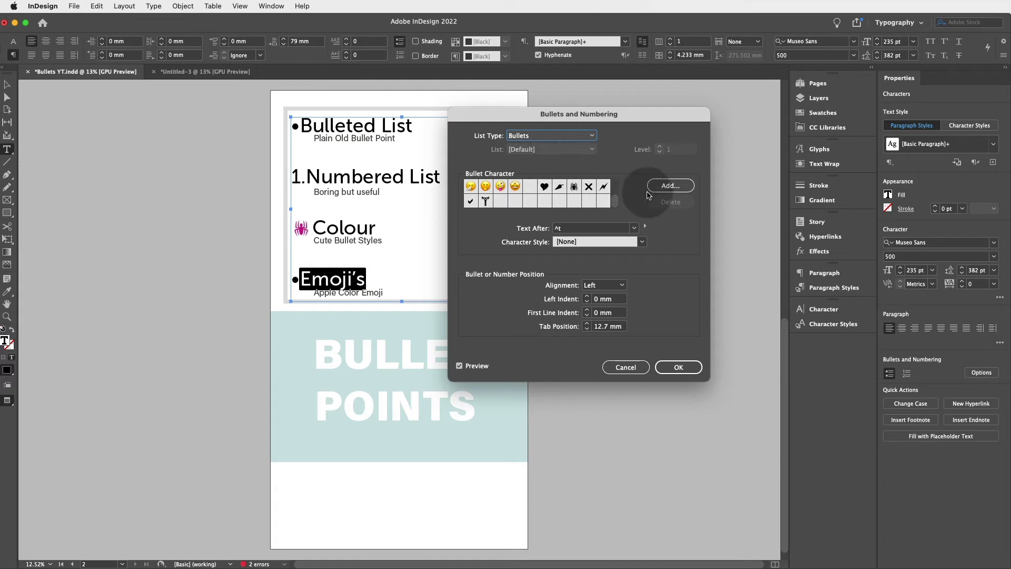
pyautogui.click(670, 185)
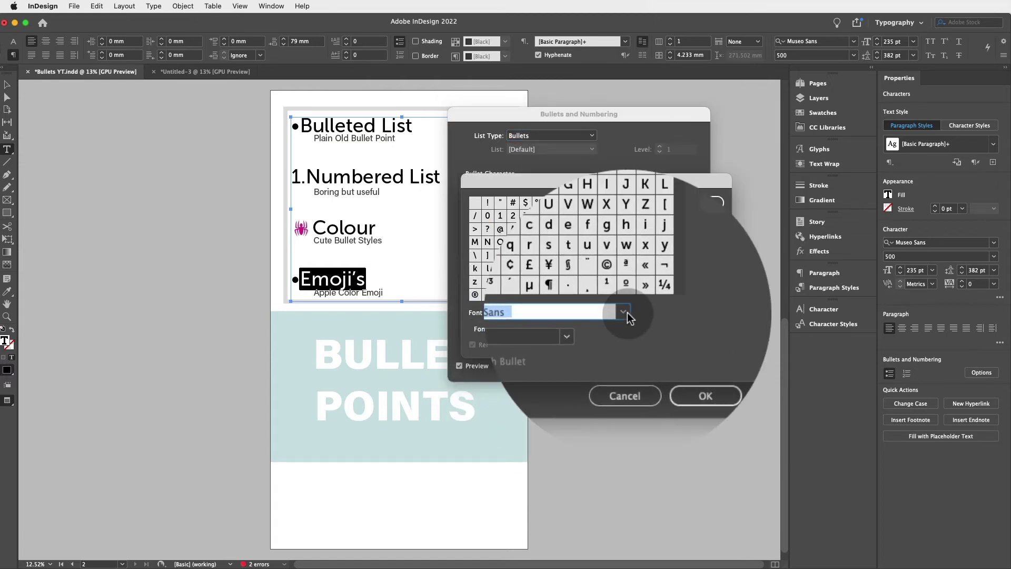
pyautogui.click(625, 313)
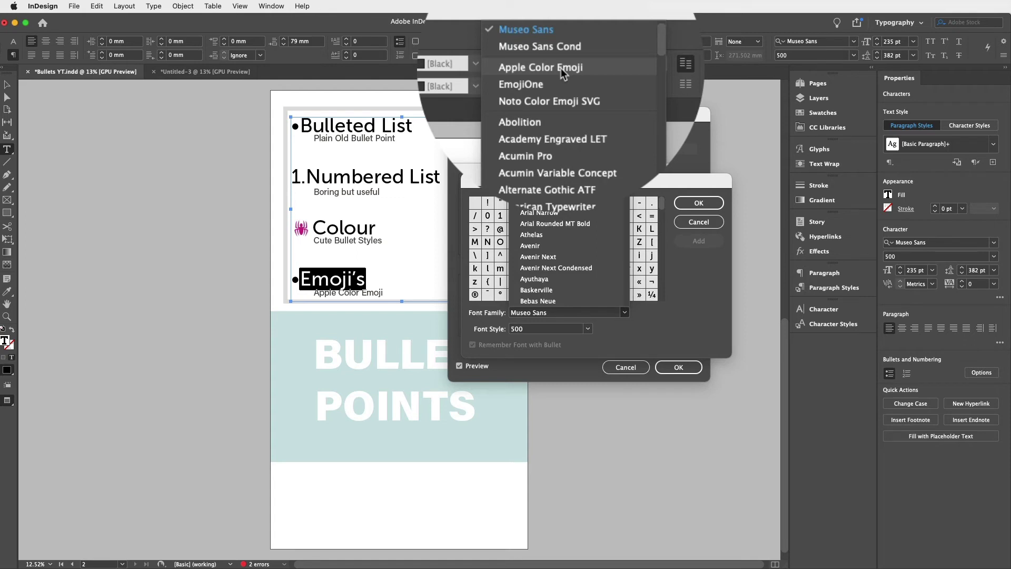
pyautogui.click(561, 67)
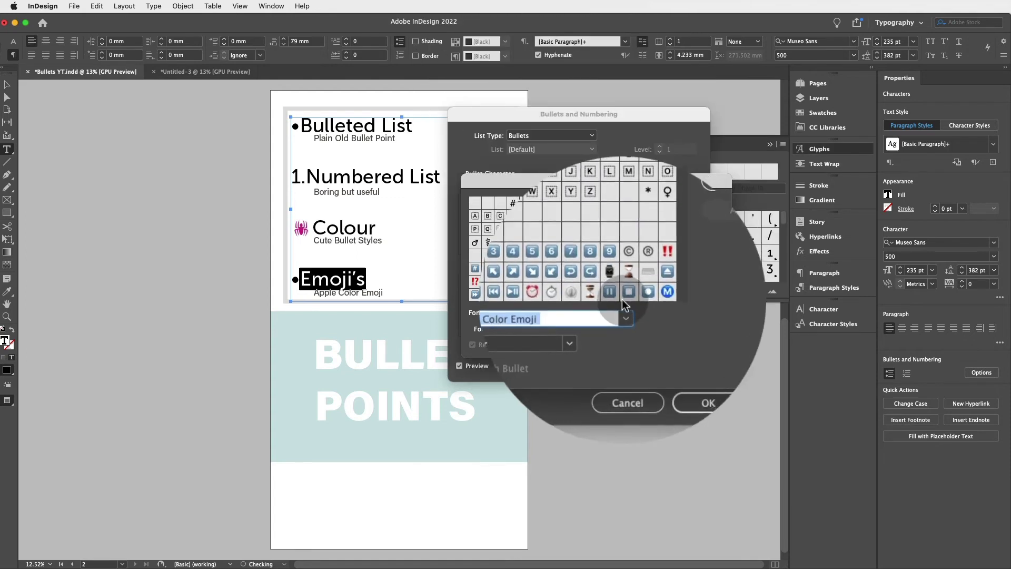
pyautogui.click(625, 315)
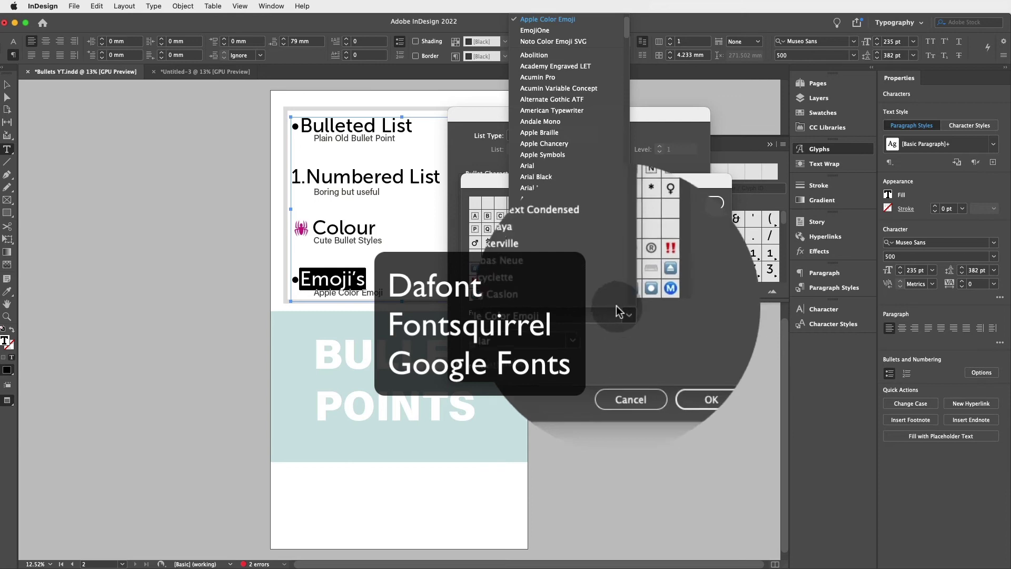
# Add the trophy, microphone and basketball Apple Color Emoji glyphs as bullet characters.
pyautogui.click(572, 32)
pyautogui.moveTo(661, 206); pyautogui.dragTo(661, 226)
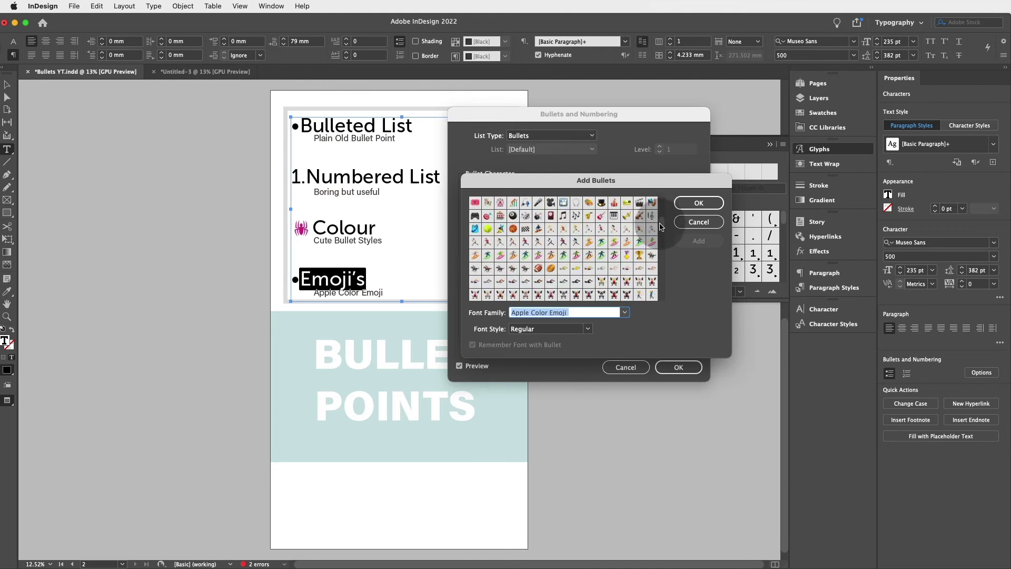
pyautogui.click(538, 254)
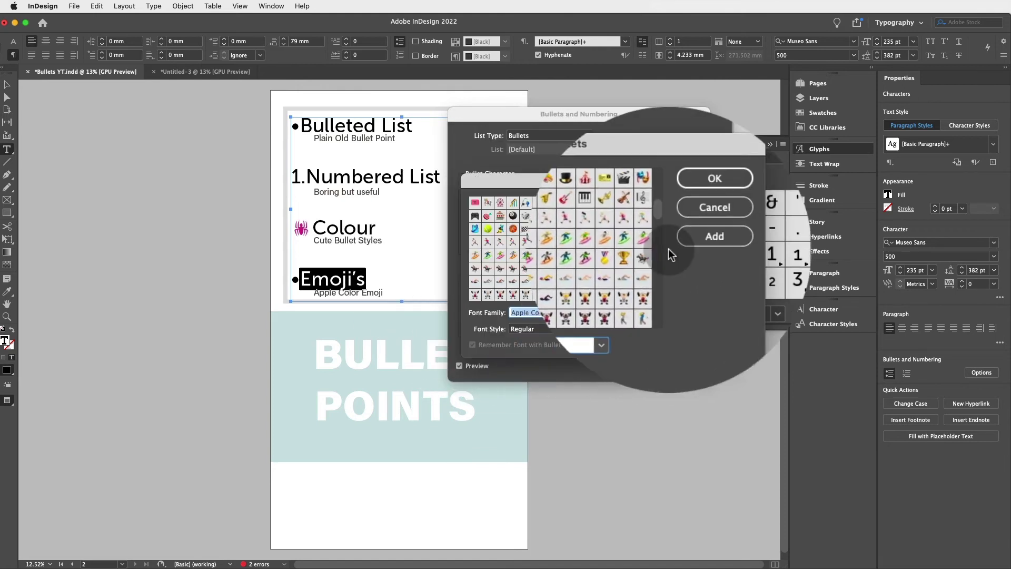
pyautogui.click(638, 257)
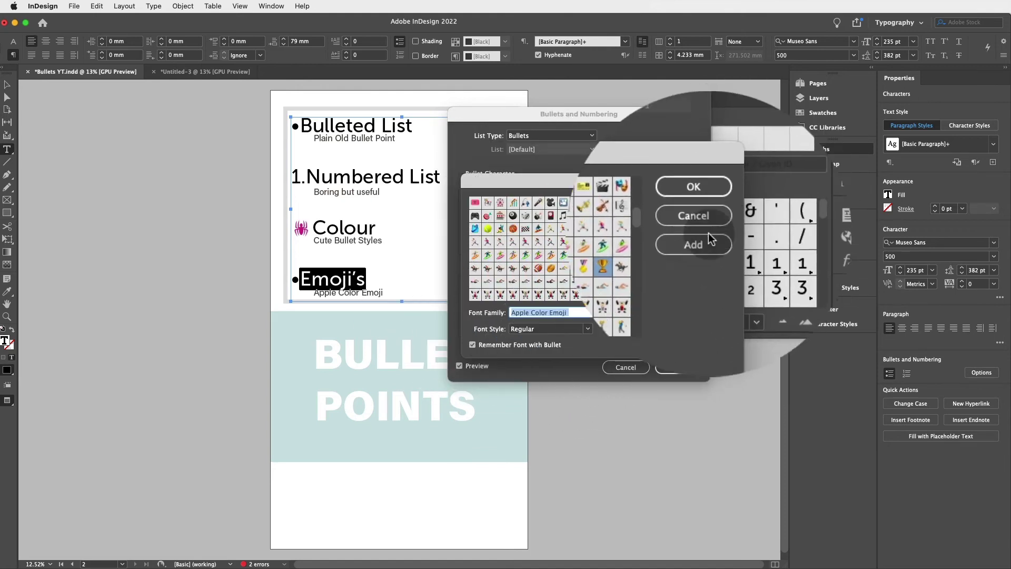
pyautogui.click(699, 238)
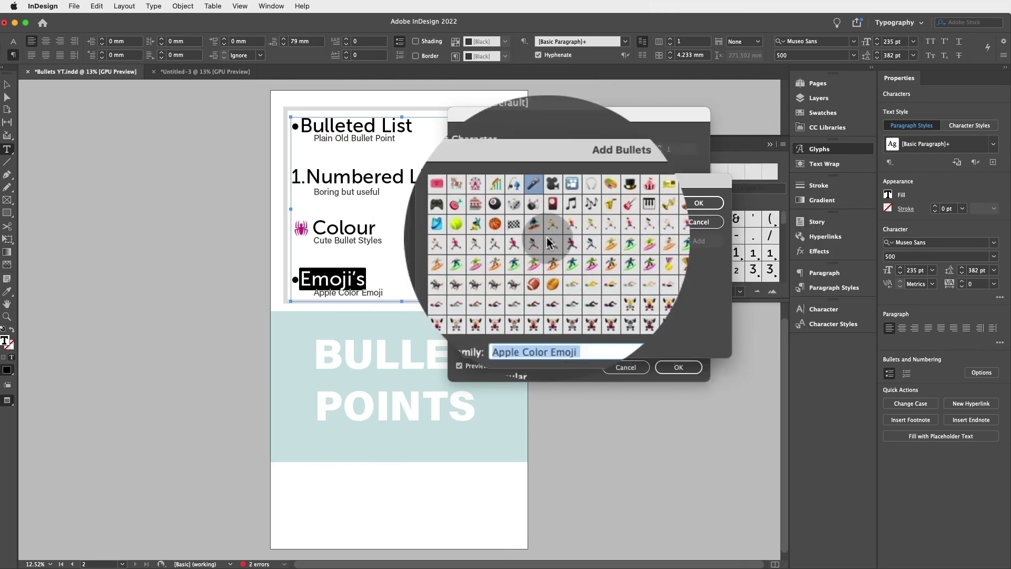
pyautogui.click(513, 230)
pyautogui.click(700, 240)
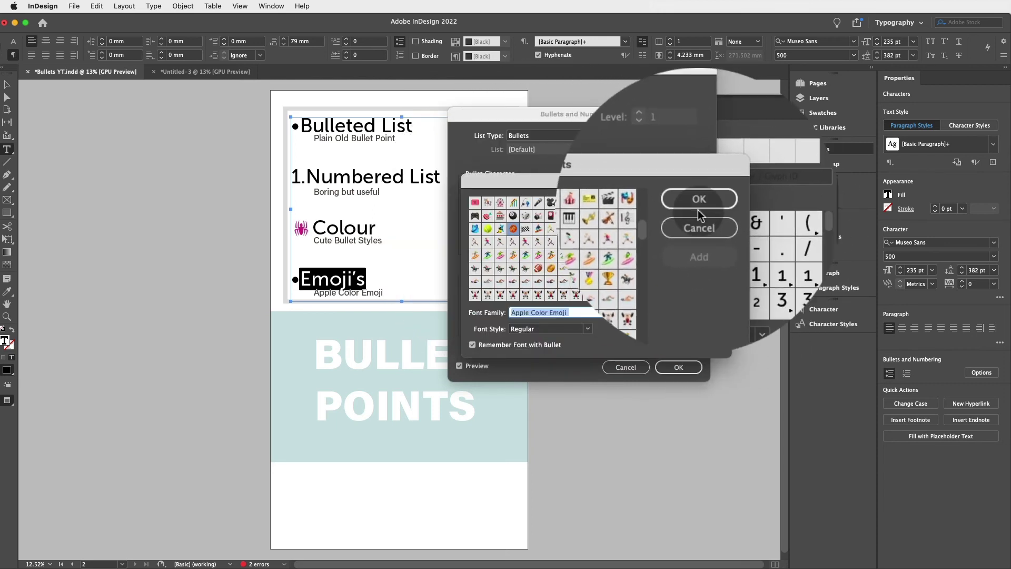
pyautogui.click(699, 204)
# Choose the star-struck face emoji as the Emoji's heading bullet, apply it and deselect the text.
pyautogui.click(543, 201)
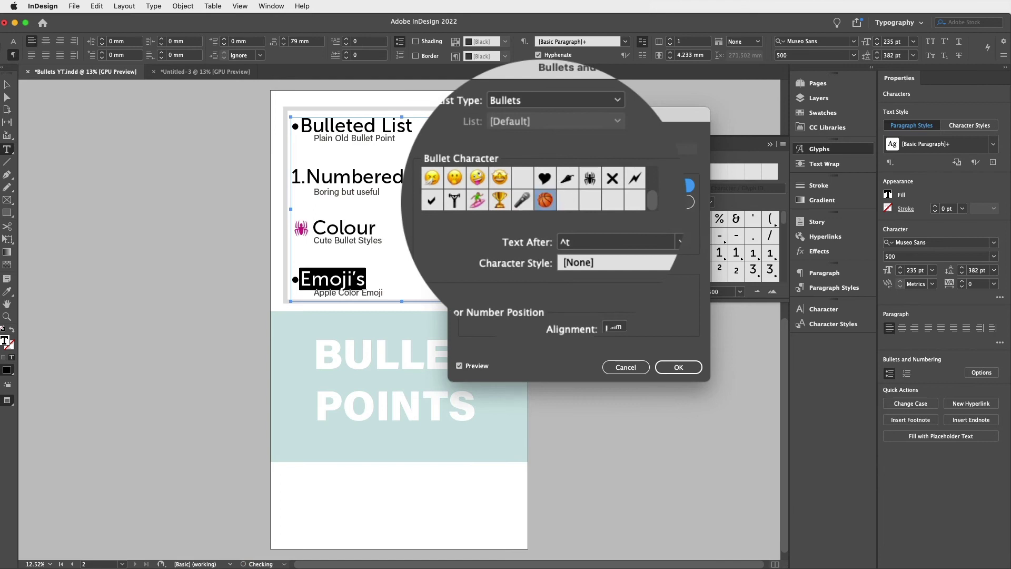
pyautogui.click(485, 186)
pyautogui.click(485, 201)
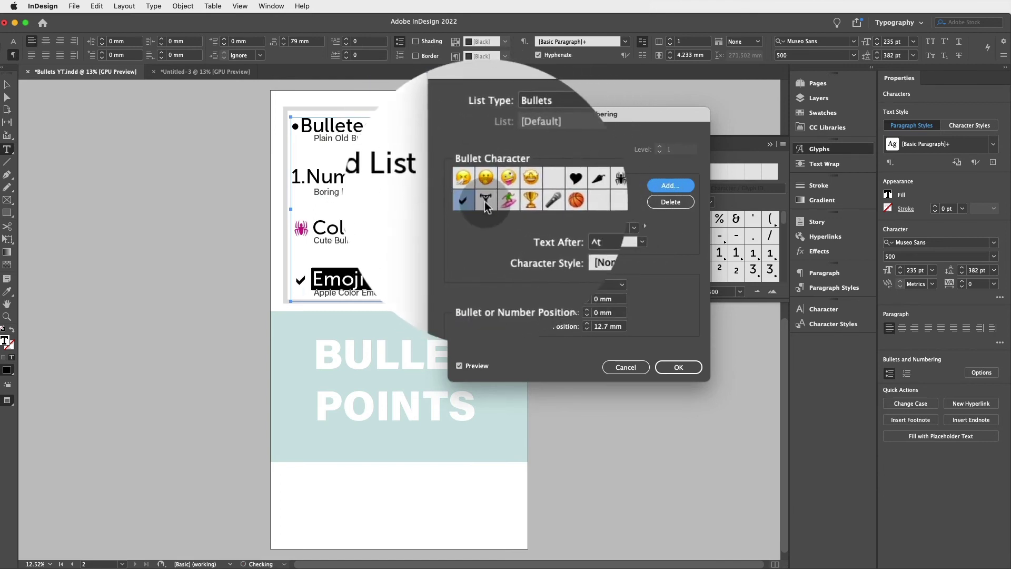
pyautogui.click(499, 185)
pyautogui.click(519, 186)
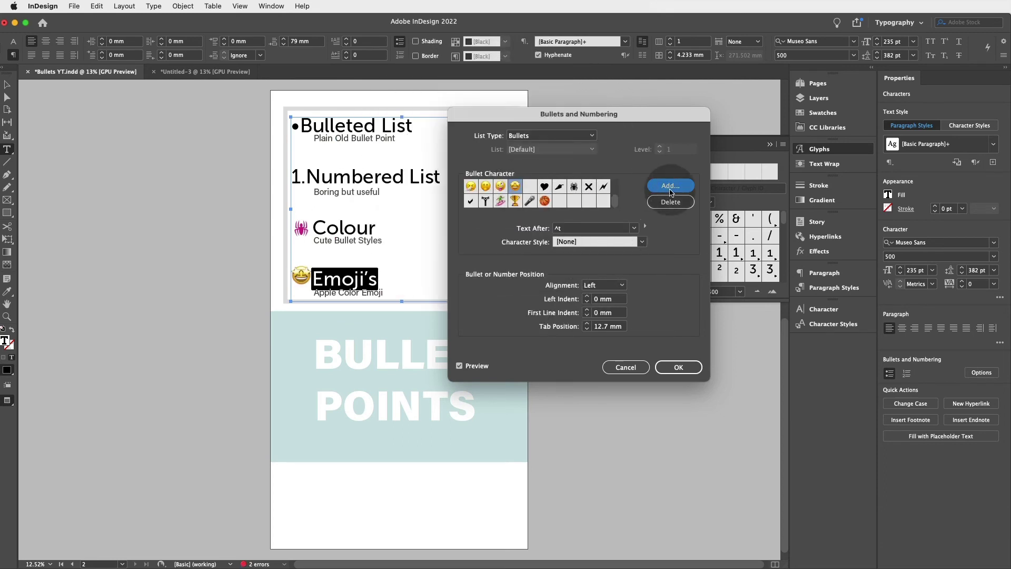
pyautogui.click(678, 367)
pyautogui.click(396, 282)
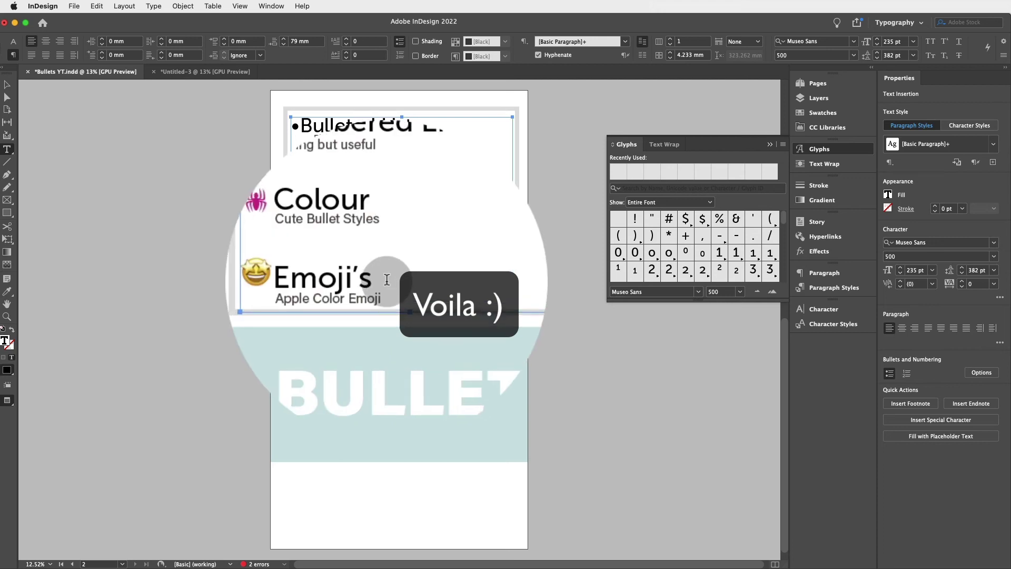
# Select the Colour heading and raise its left indent to 32 mm.
pyautogui.click(366, 177)
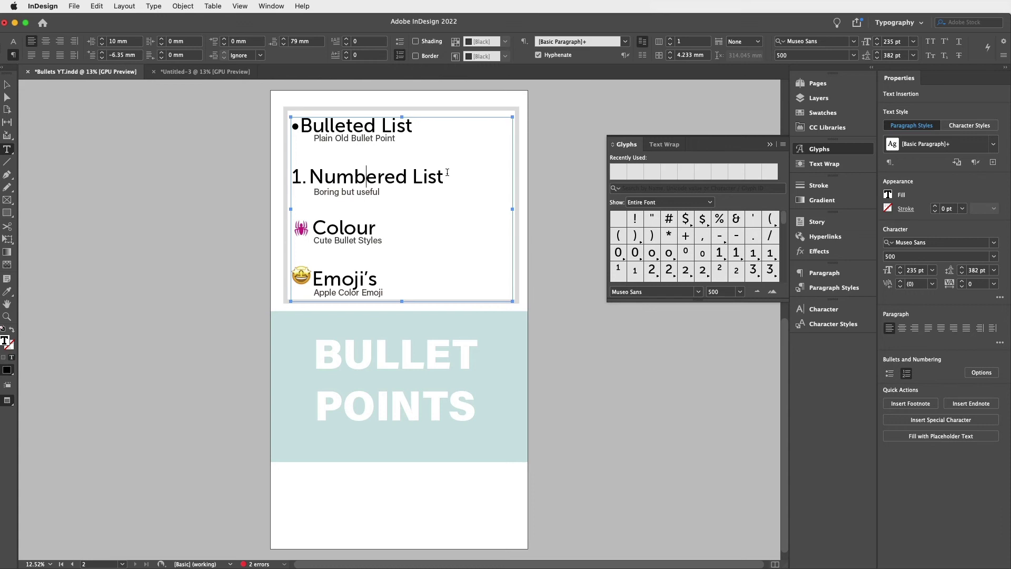
pyautogui.click(445, 178)
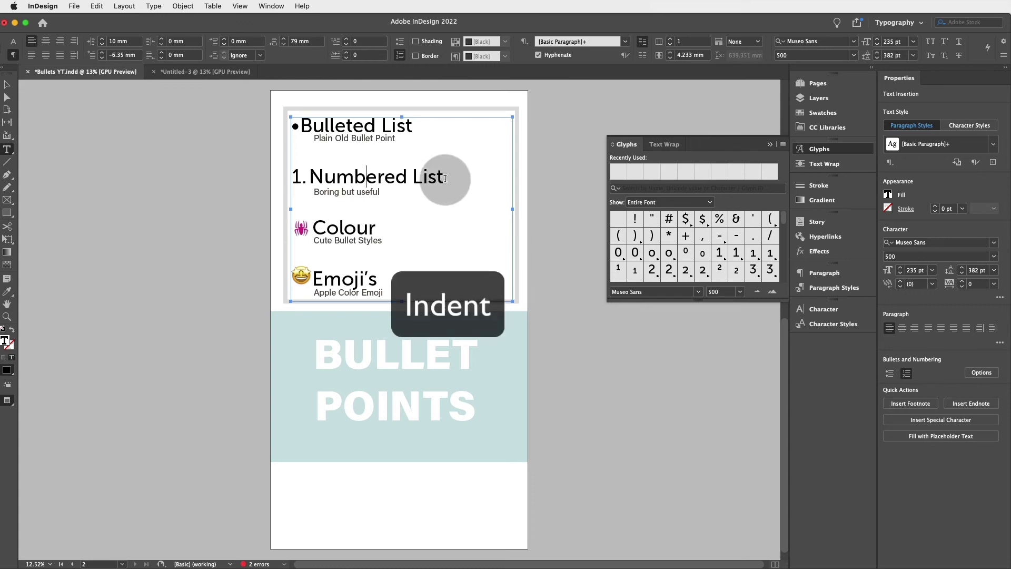
pyautogui.moveTo(393, 221); pyautogui.dragTo(295, 228)
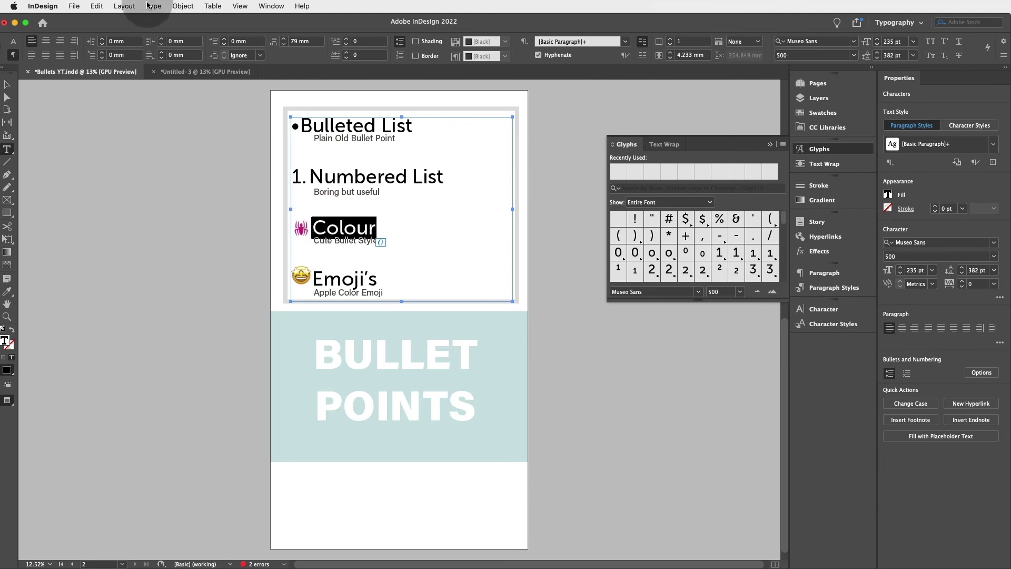
pyautogui.click(93, 45)
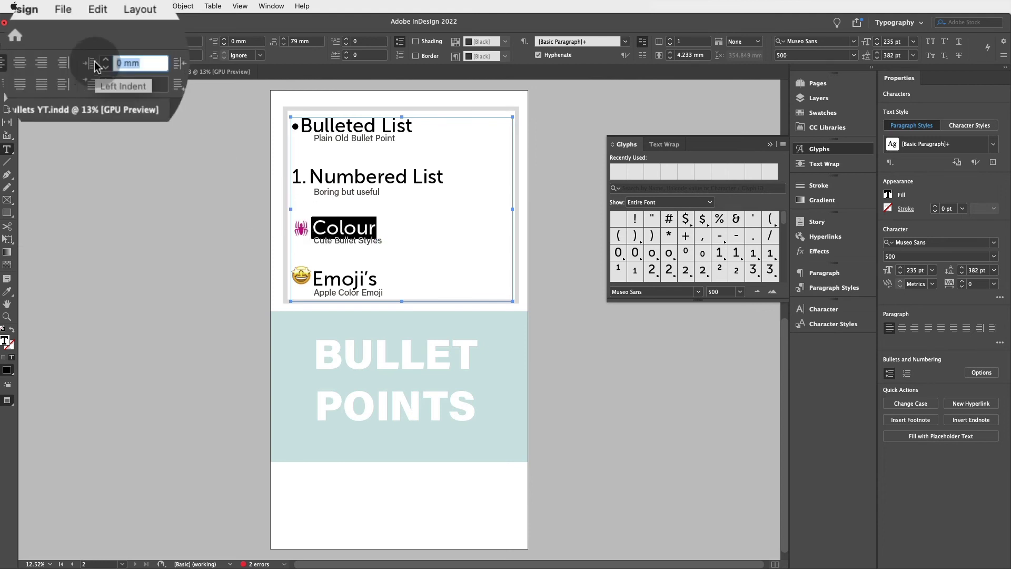
pyautogui.click(103, 61)
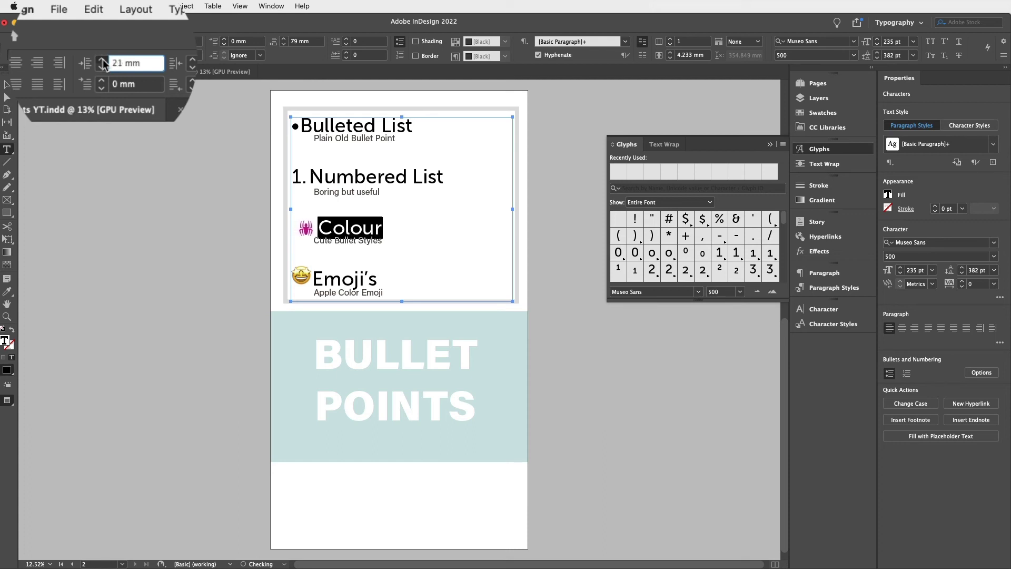
pyautogui.click(103, 40)
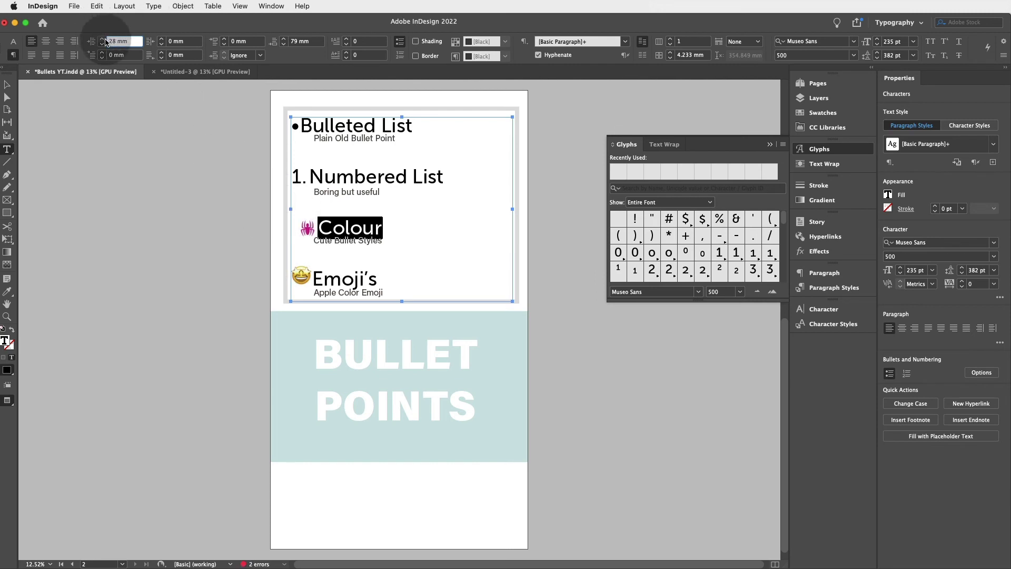
pyautogui.click(102, 40)
pyautogui.click(102, 40)
pyautogui.click(103, 40)
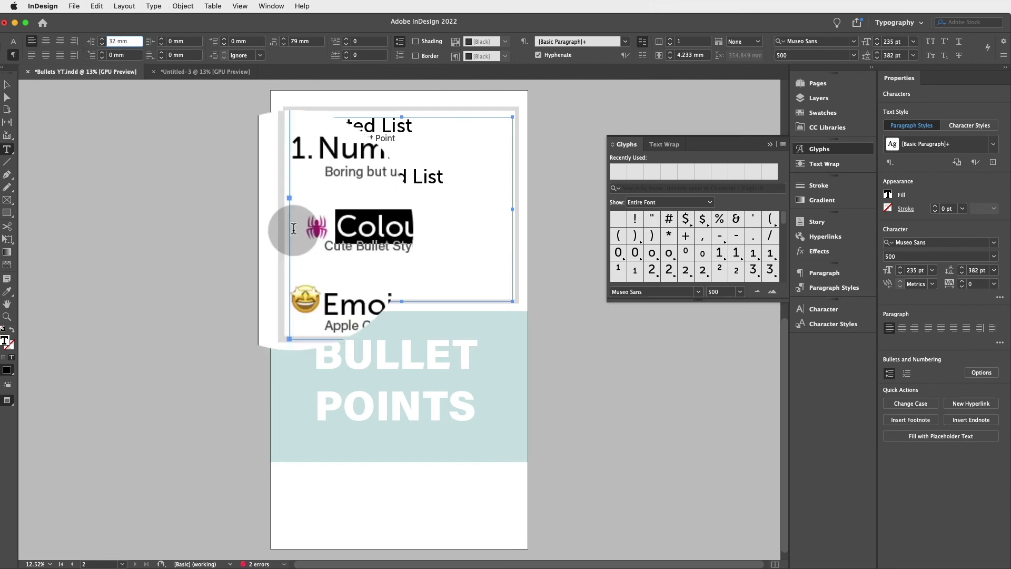
# Give the Colour heading a 36 mm left indent and a -9 mm first-line indent.
pyautogui.click(102, 52)
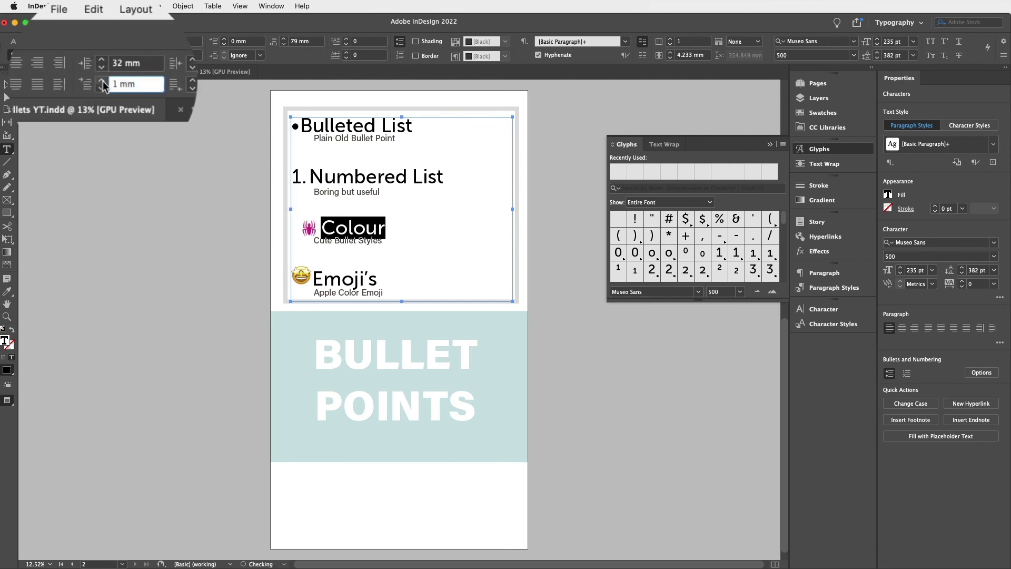
pyautogui.click(103, 81)
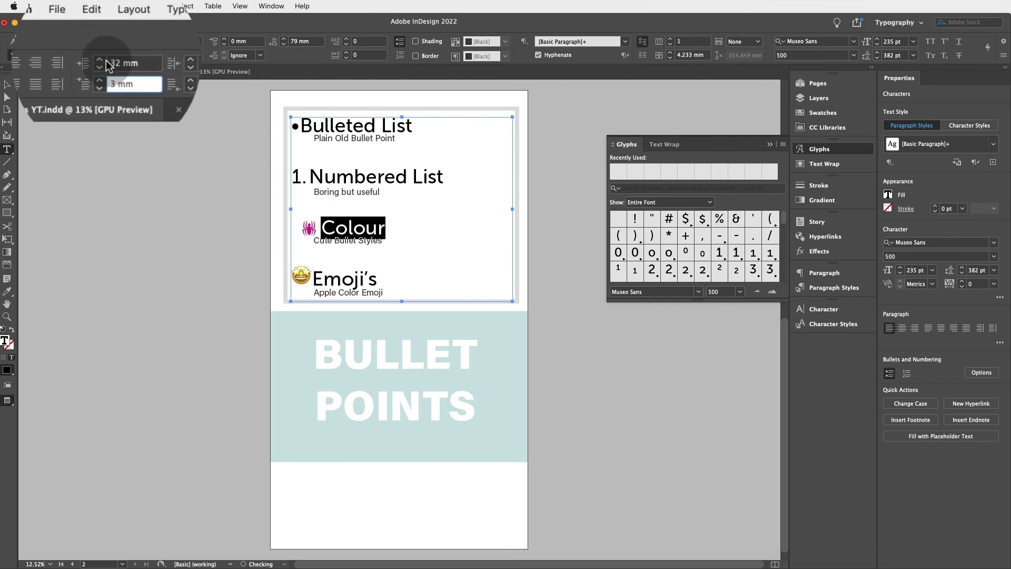
pyautogui.click(104, 64)
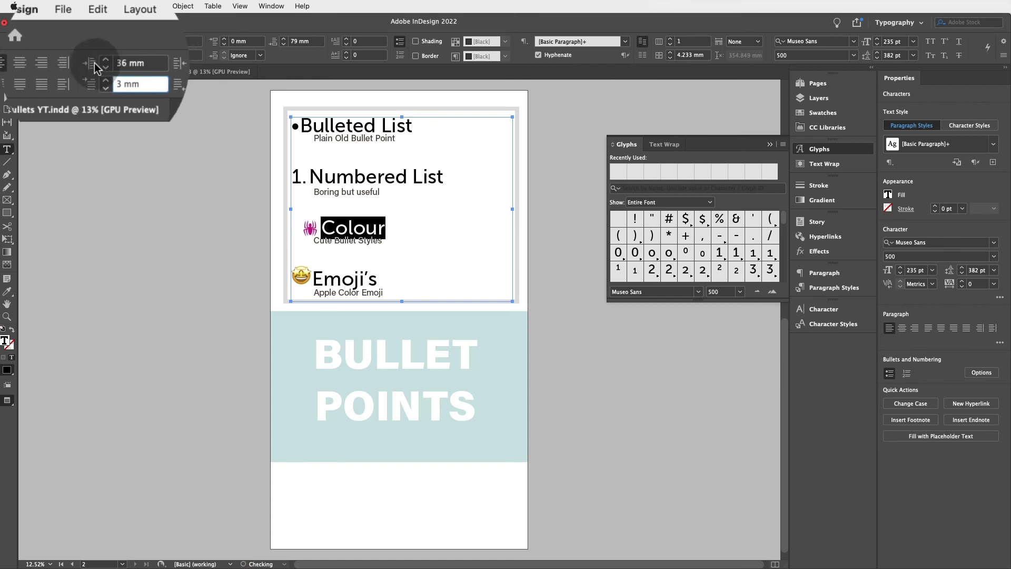
pyautogui.click(102, 88)
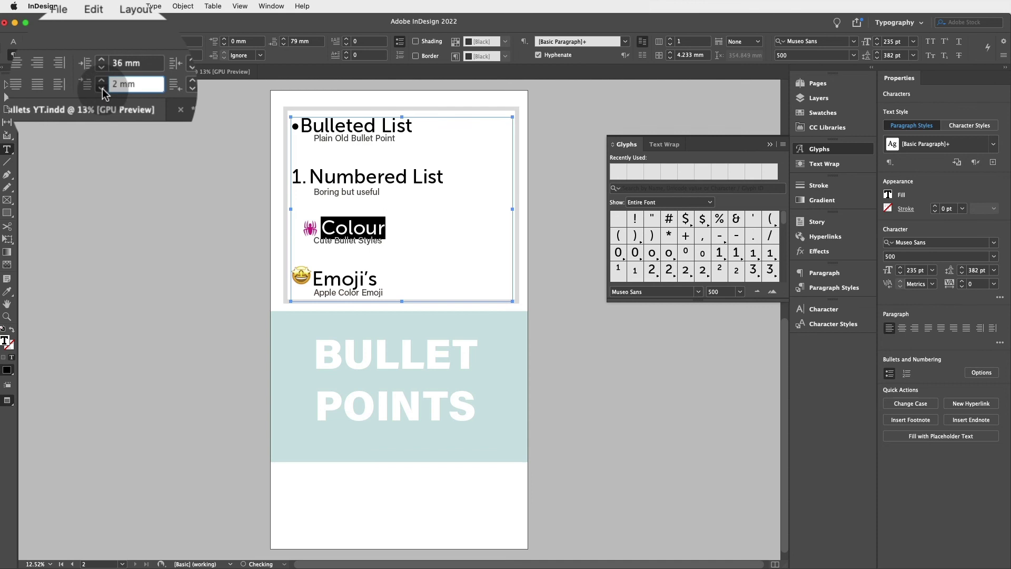
pyautogui.click(103, 90)
pyautogui.click(103, 89)
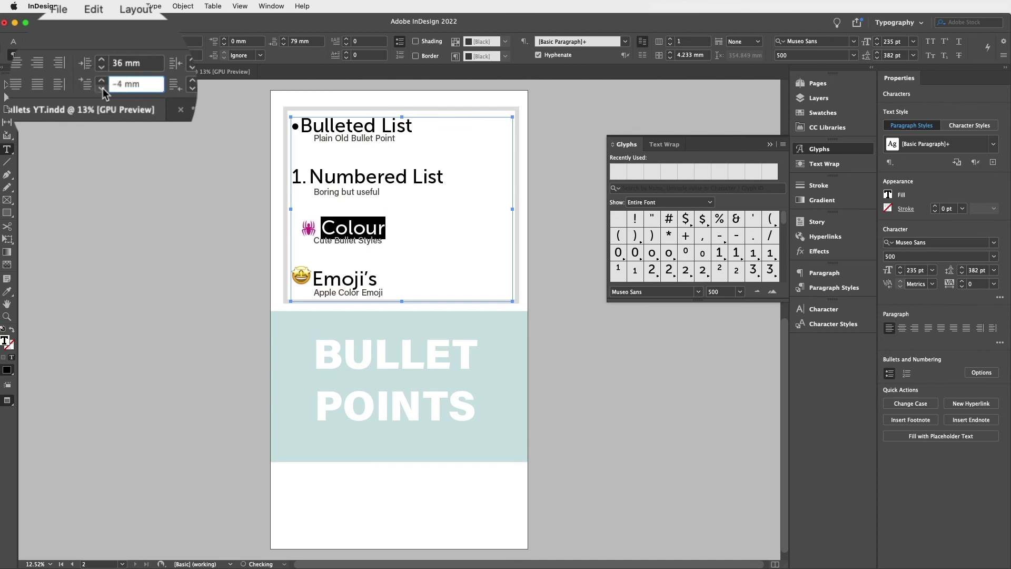
pyautogui.click(104, 90)
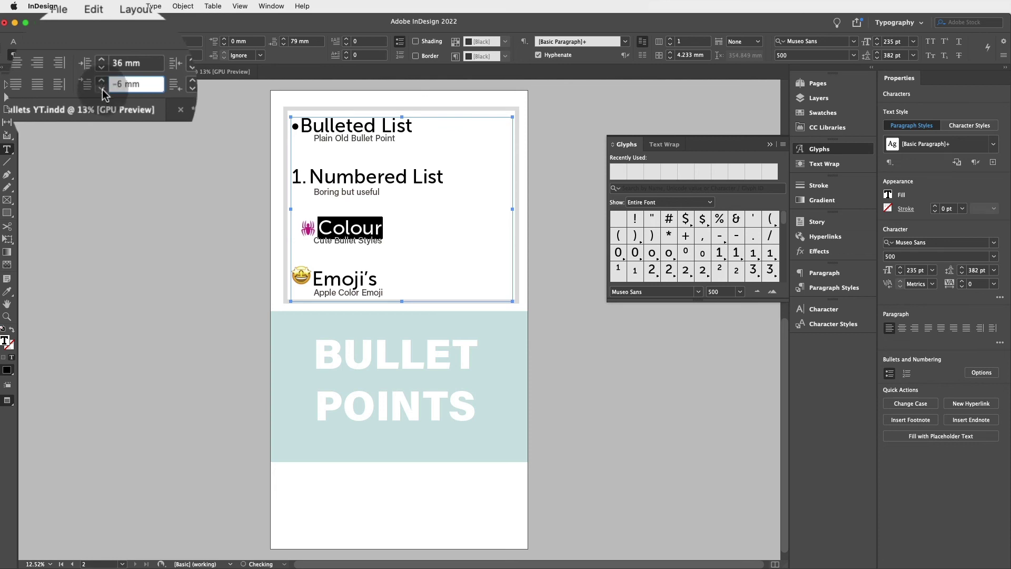
pyautogui.click(103, 90)
pyautogui.click(103, 90)
pyautogui.click(103, 90)
pyautogui.click(316, 223)
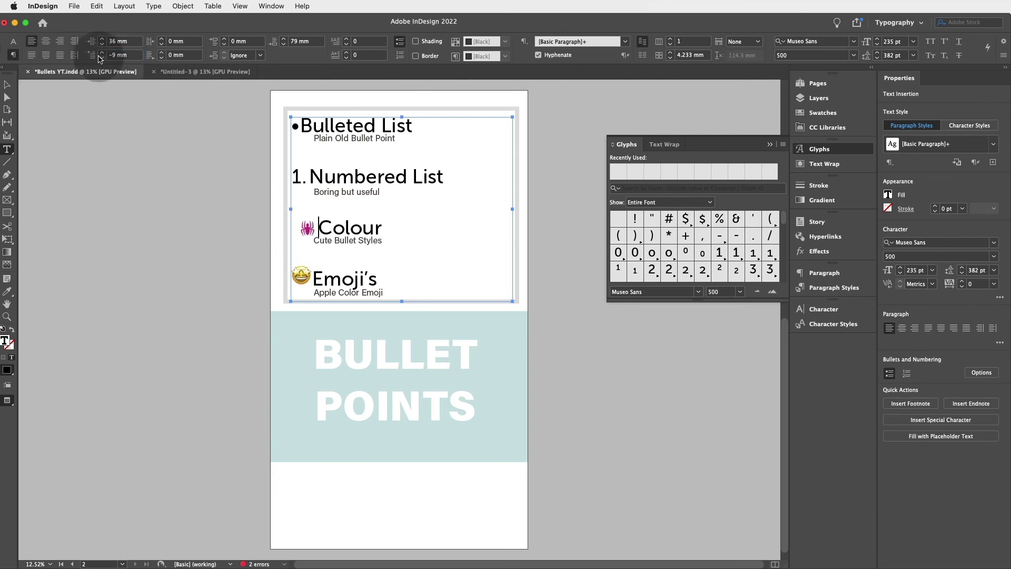
# Set the Colour first-line indent to -10 mm, close Glyphs, and show the Skillshare course page.
pyautogui.click(102, 51)
pyautogui.click(632, 158)
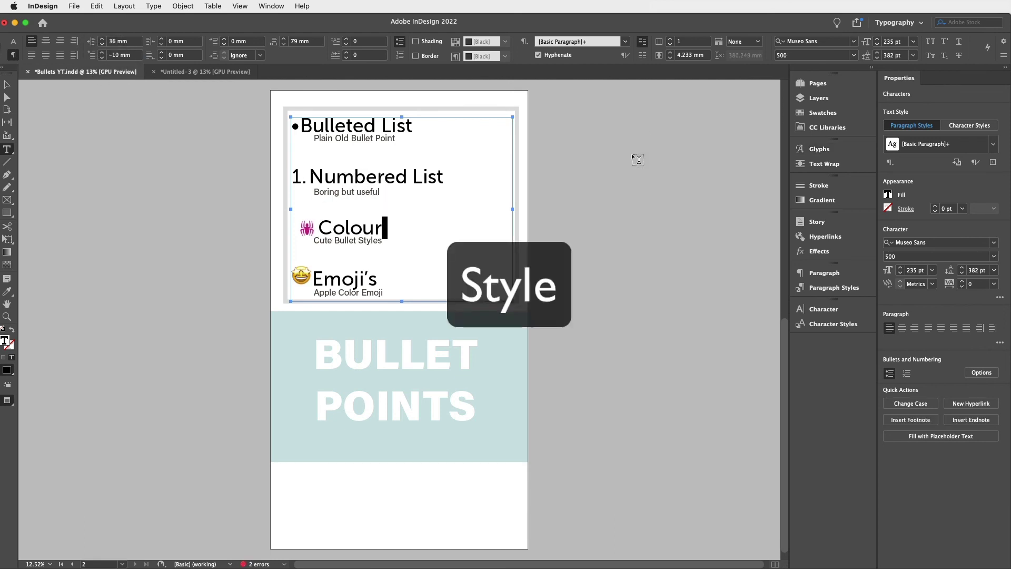
pyautogui.click(582, 155)
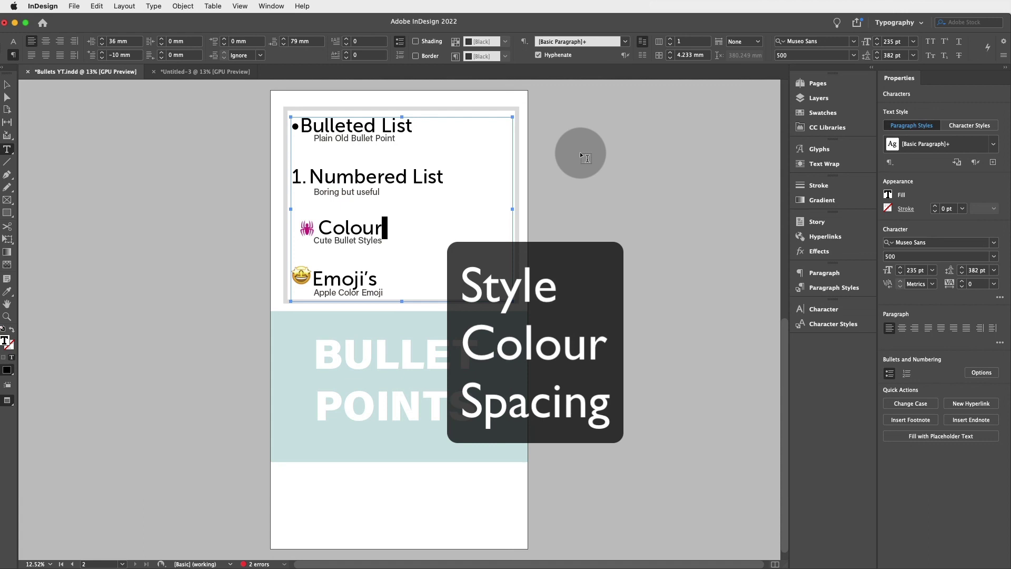